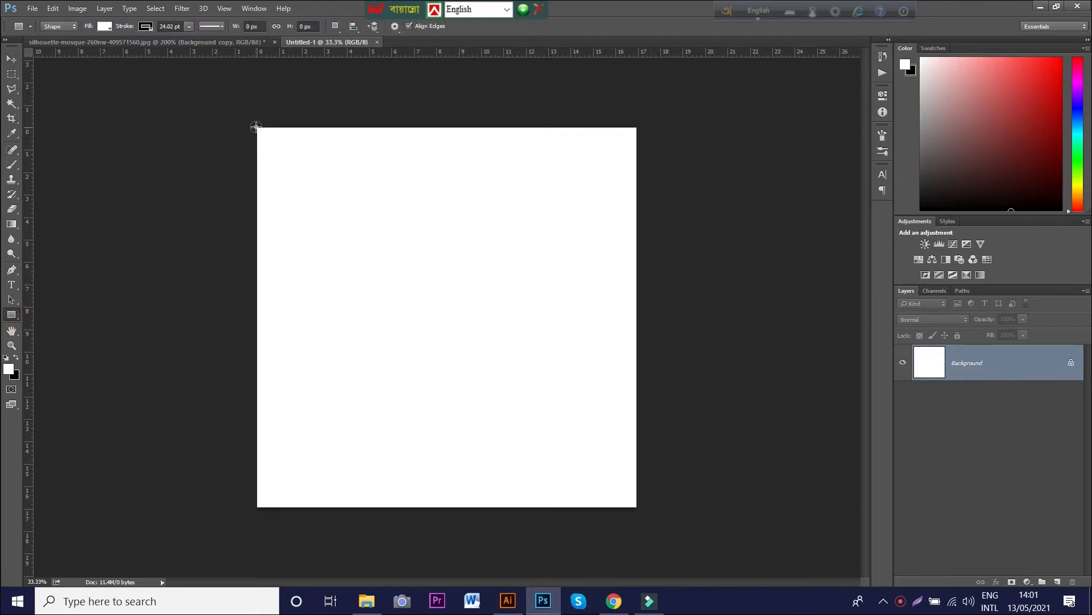
Step: Draw a white rectangle of about 2006 x 2003 px covering the whole canvas and remove its stroke
{"action": "left_click_drag", "start_coordinate": [256, 127], "coordinate": [637, 507]}
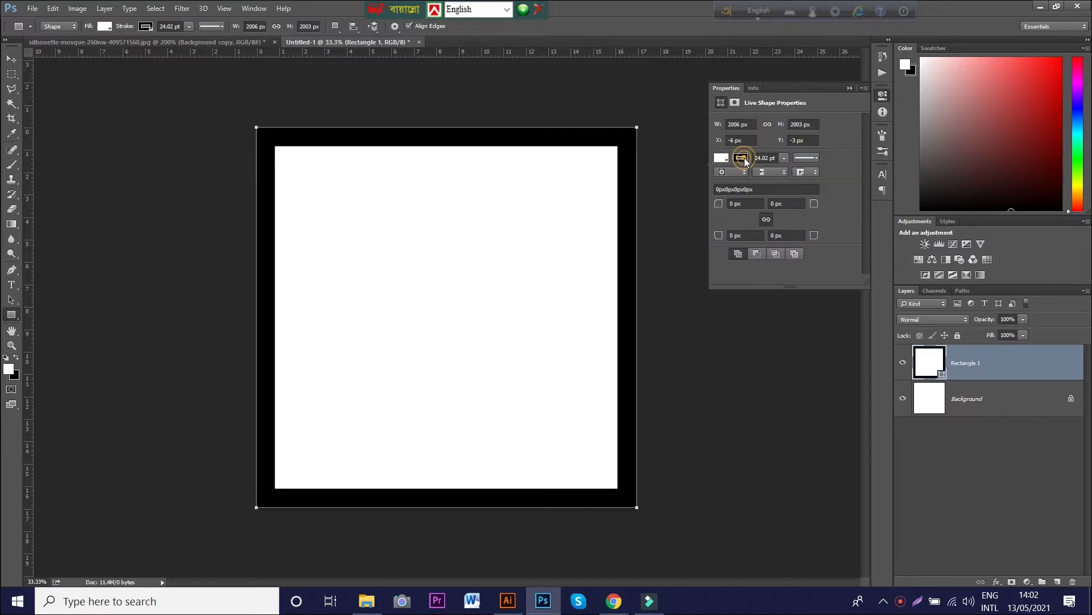
{"action": "left_click", "coordinate": [742, 158]}
{"action": "left_click", "coordinate": [728, 182]}
{"action": "left_click", "coordinate": [850, 87]}
Step: Add a Gradient Overlay to the rectangle layer with the Radial style and Reverse enabled
{"action": "right_click", "coordinate": [1008, 365]}
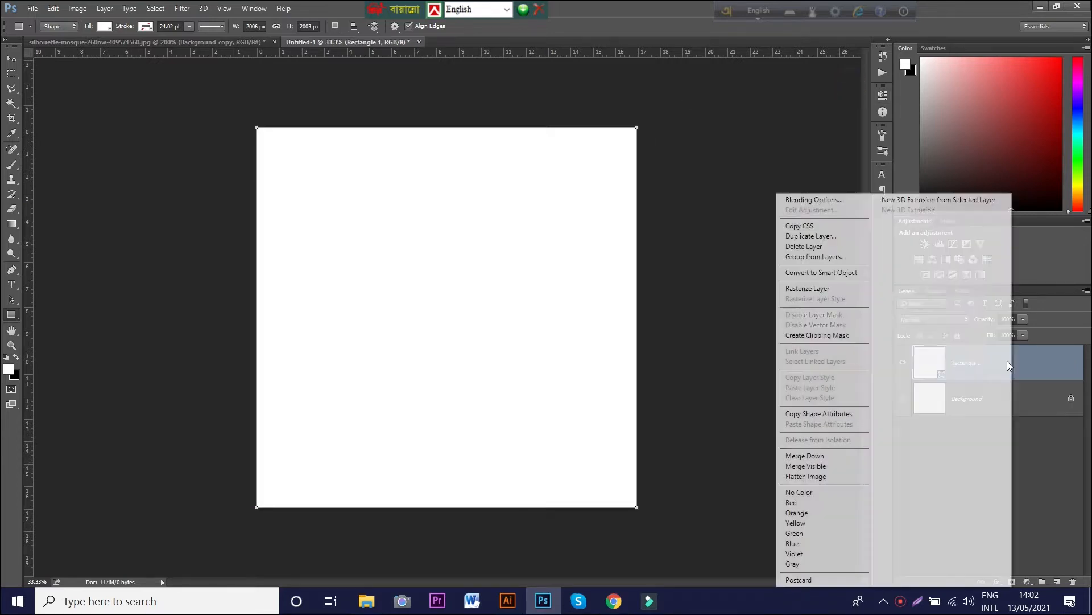
{"action": "left_click", "coordinate": [832, 200]}
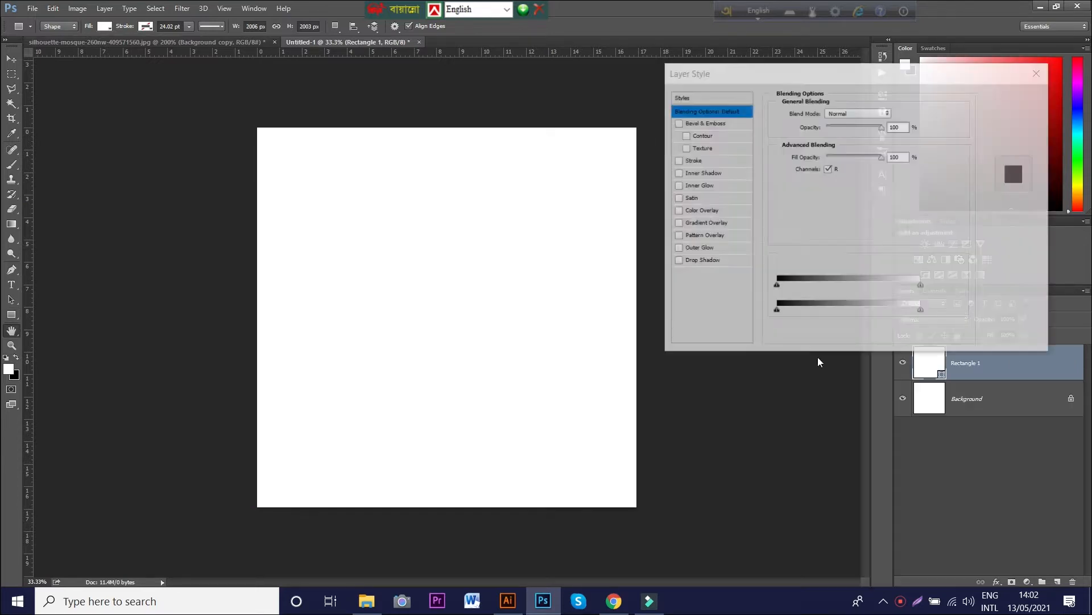
{"action": "left_click", "coordinate": [709, 228]}
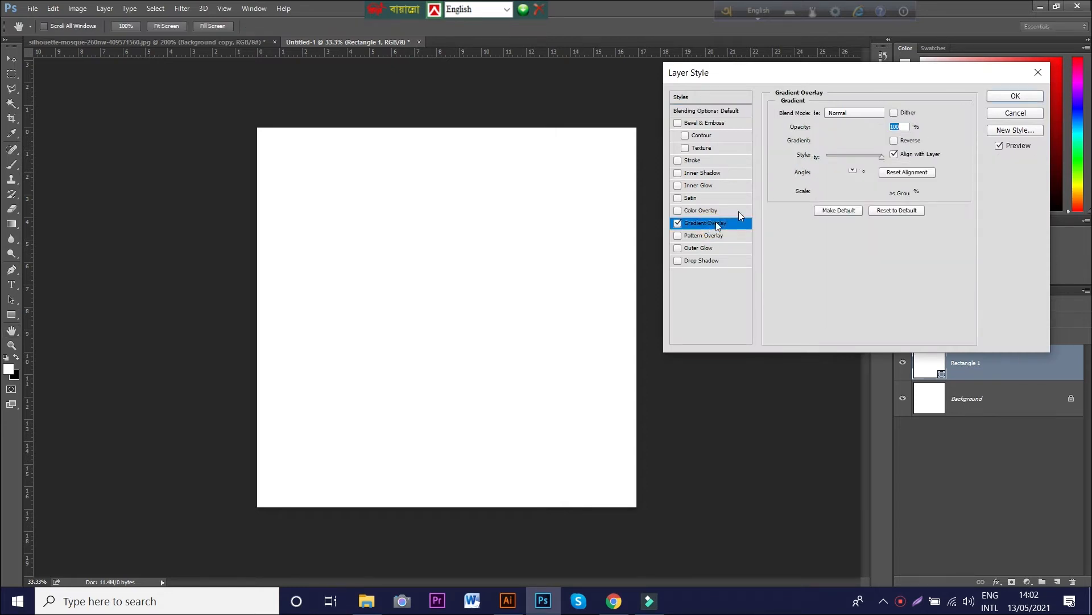
{"action": "left_click", "coordinate": [859, 155]}
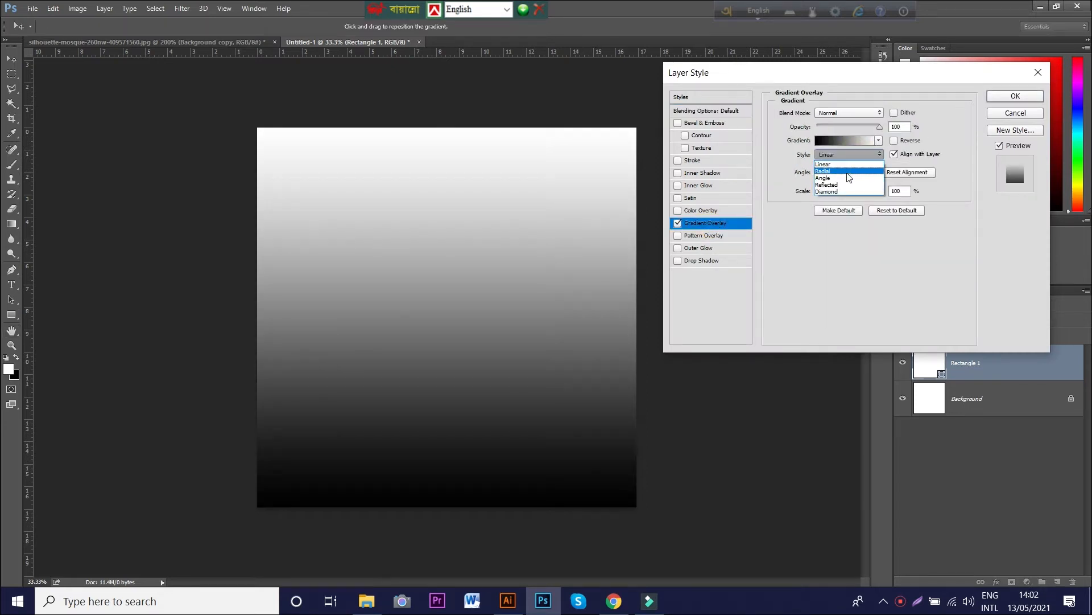
{"action": "left_click", "coordinate": [841, 169]}
{"action": "left_click", "coordinate": [894, 140]}
Step: Change the overlay gradient's black colour stop to light teal b2e0e4 and apply the layer style
{"action": "left_click", "coordinate": [864, 141]}
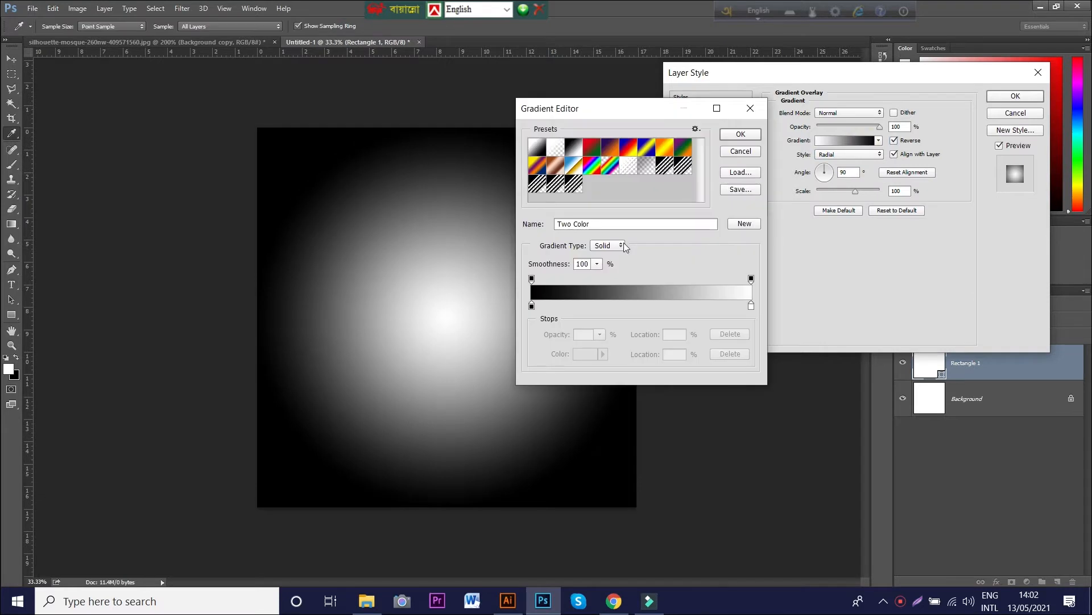
{"action": "left_click", "coordinate": [532, 307]}
{"action": "double_click", "coordinate": [532, 306]}
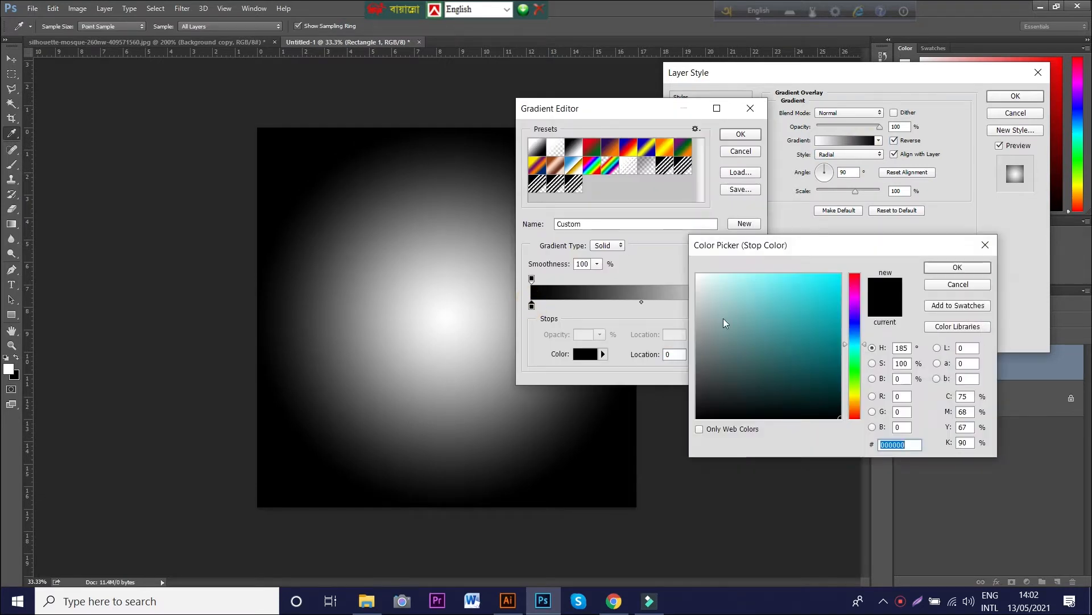
{"action": "left_click", "coordinate": [726, 289]}
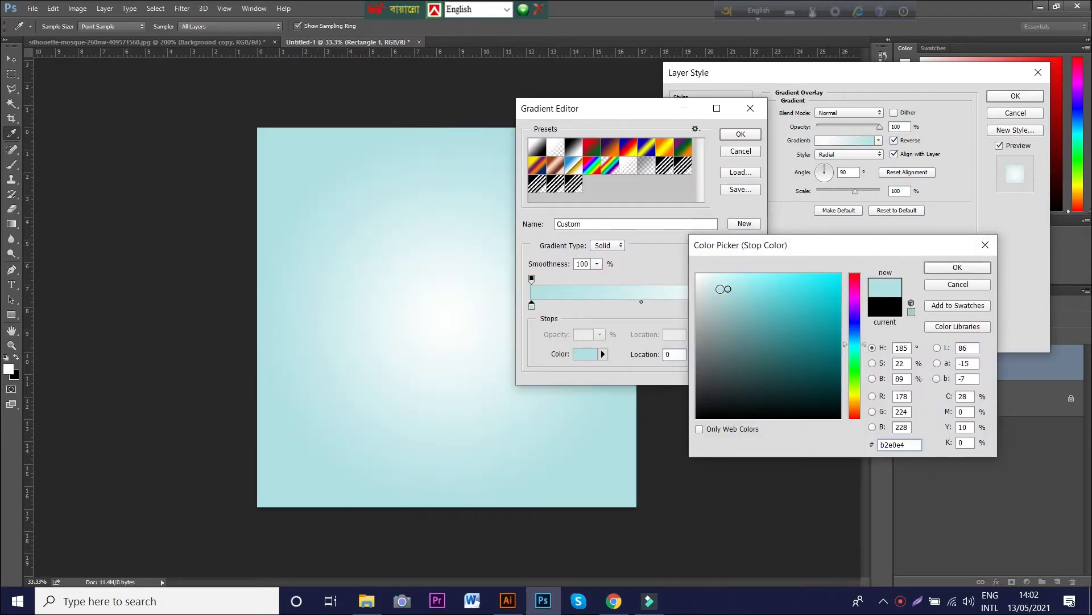
{"action": "left_click", "coordinate": [958, 267]}
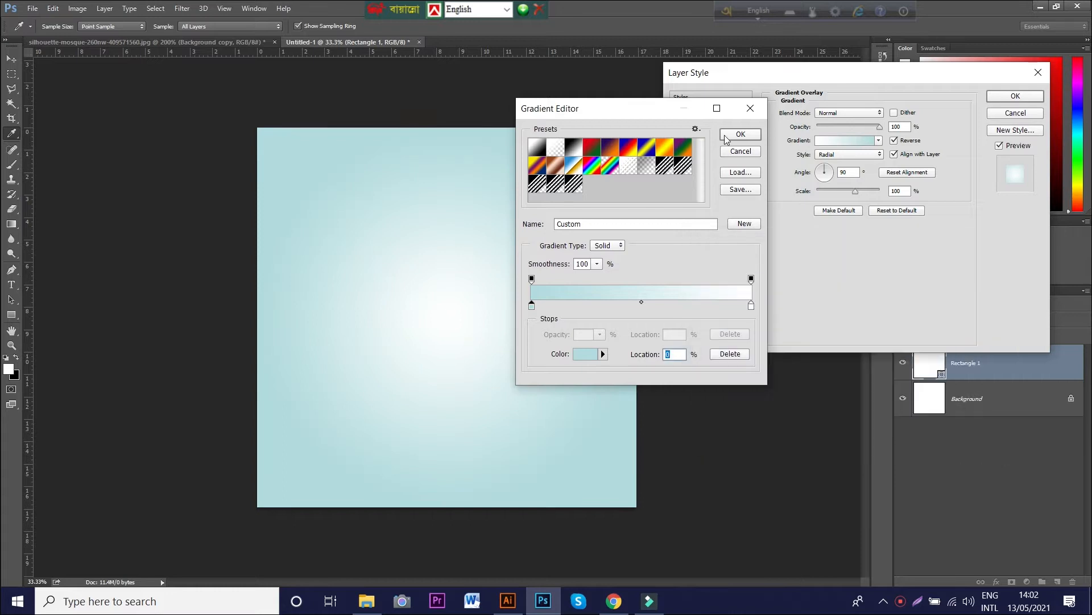
{"action": "left_click", "coordinate": [731, 134]}
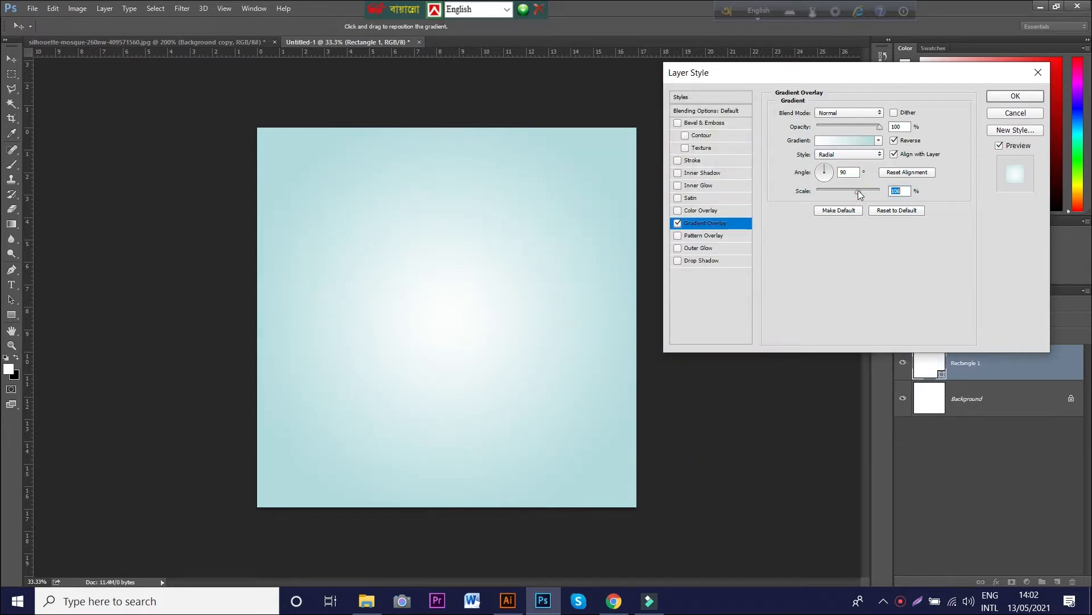
{"action": "left_click", "coordinate": [1031, 94]}
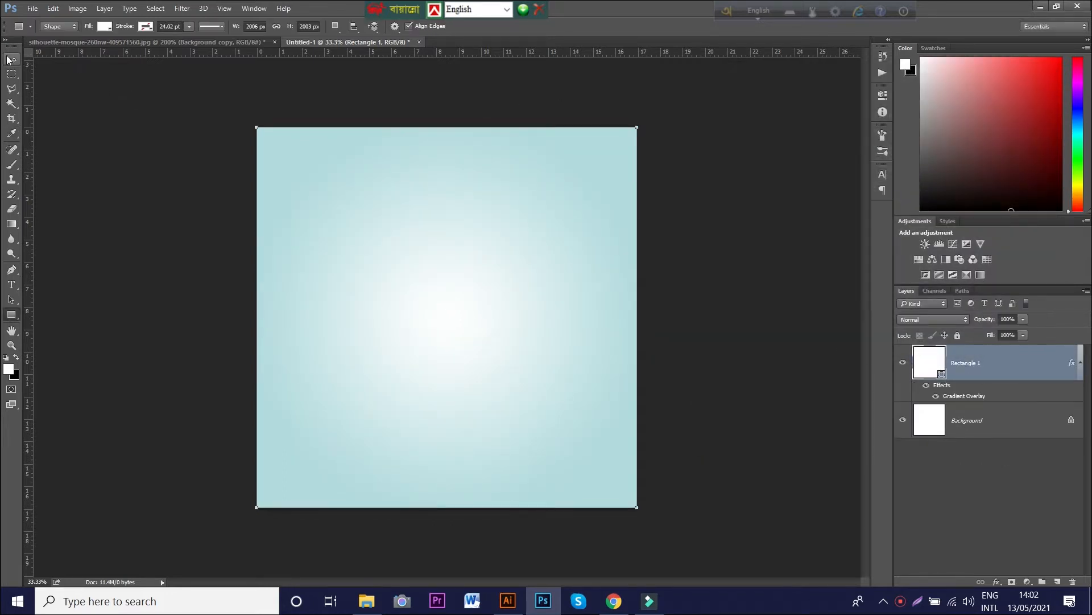
Step: Switch to Illustrator and bring the ornamental pattern from 8380.eps into the untitled Photoshop document
{"action": "left_click", "coordinate": [507, 600]}
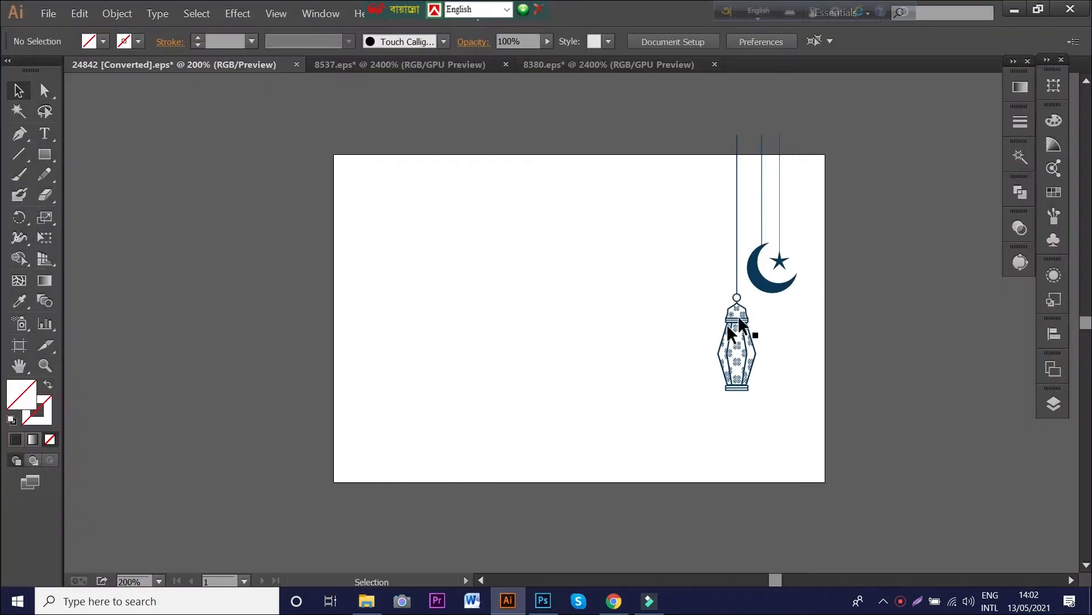
{"action": "left_click", "coordinate": [546, 65]}
{"action": "left_click_drag", "start_coordinate": [575, 190], "coordinate": [423, 340]}
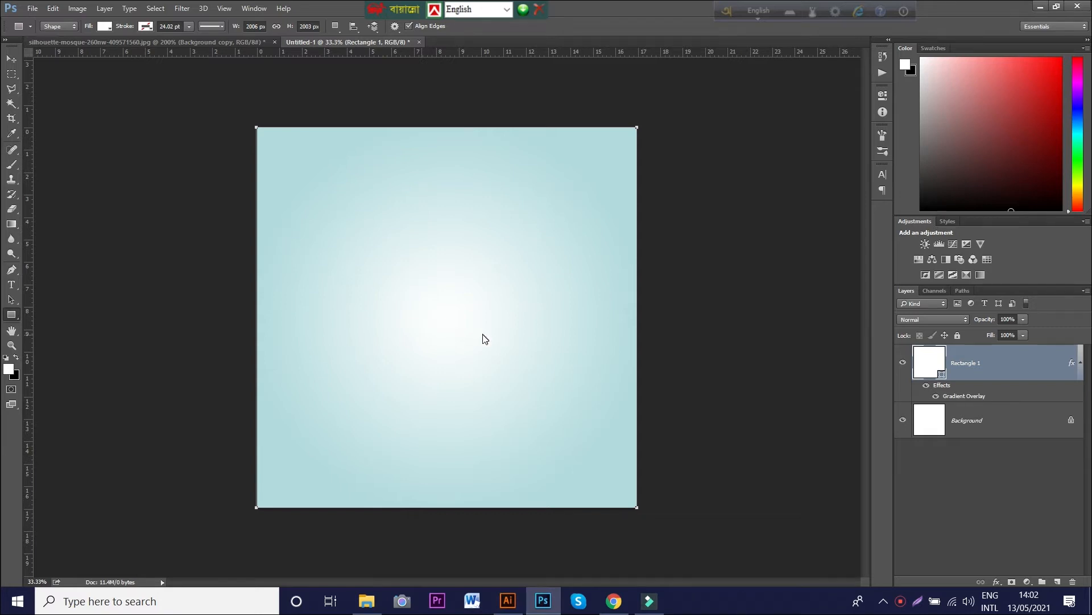
Step: Scale the placed pattern proportionally to about 17.1 cm square, large enough to cover the canvas
{"action": "left_click_drag", "start_coordinate": [118, 141], "coordinate": [596, 511]}
{"action": "left_click_drag", "start_coordinate": [540, 457], "coordinate": [566, 438]}
{"action": "left_click_drag", "start_coordinate": [614, 493], "coordinate": [631, 508]}
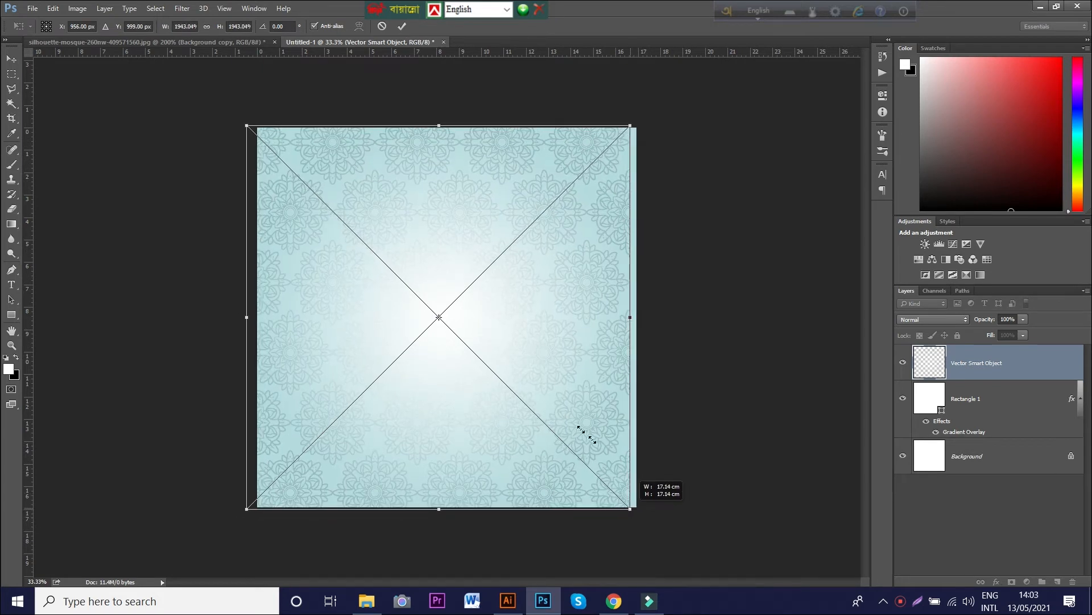
Step: Centre the pattern on the canvas at X 1000 px, Y 1000 px and commit the placement
{"action": "left_click_drag", "start_coordinate": [571, 424], "coordinate": [580, 426]}
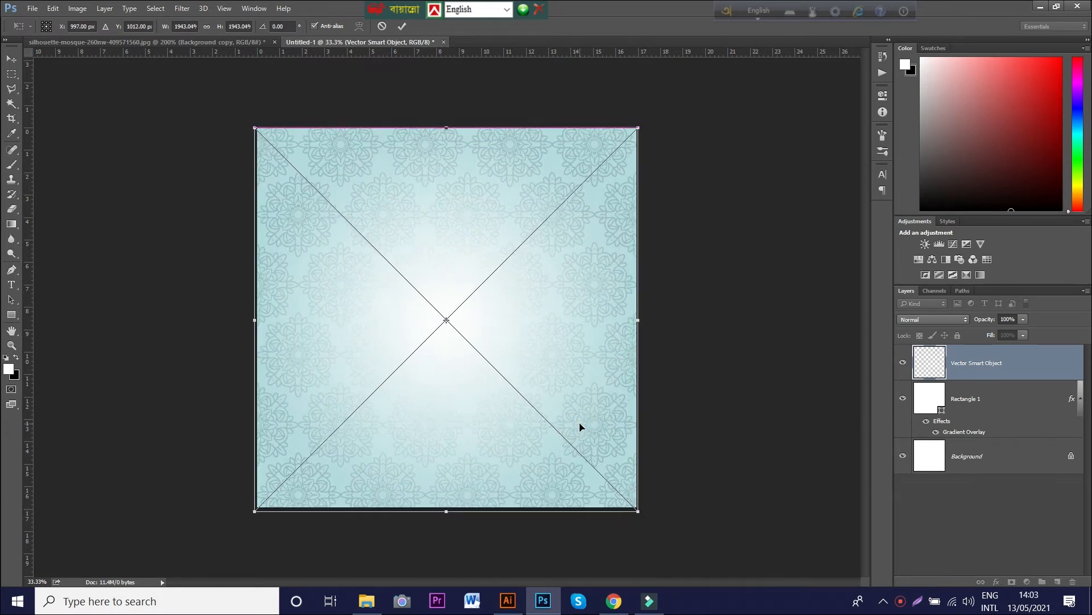
{"action": "key", "text": "Up"}
{"action": "key", "text": "Up"}
{"action": "key", "text": "Up"}
{"action": "key", "text": "Up"}
{"action": "key", "text": "Right"}
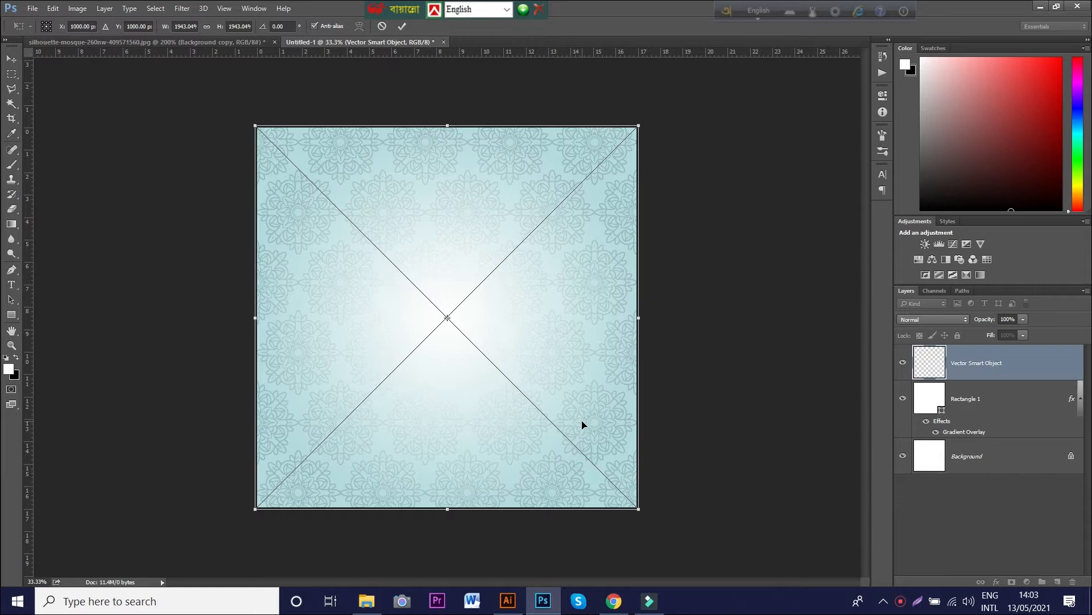
{"action": "key", "text": "u"}
{"action": "key", "text": "Return"}
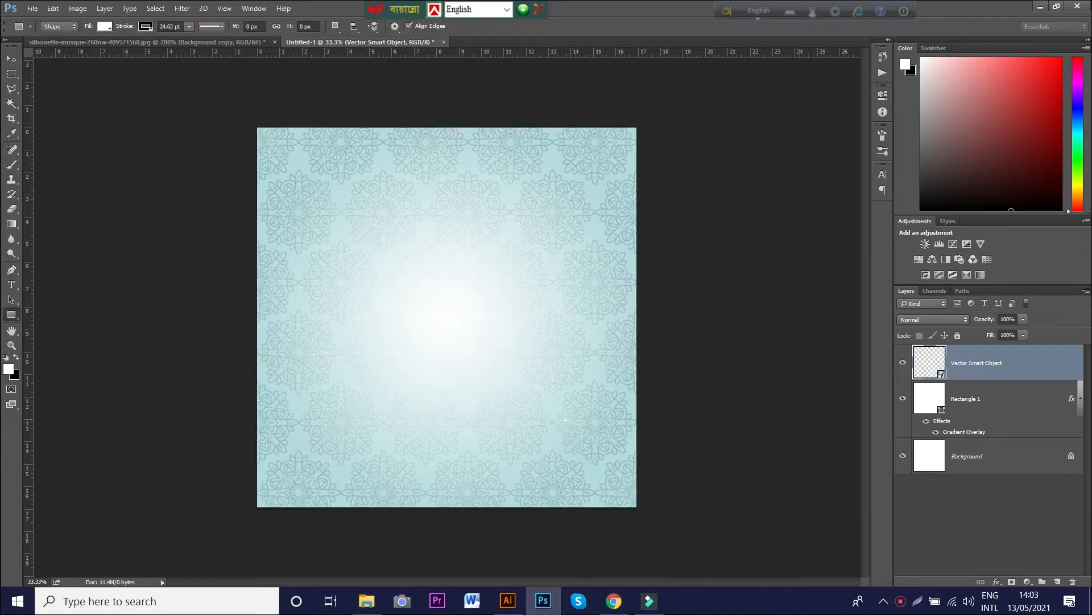
Step: Switch to Illustrator and bring the hanging lantern and crescent artwork from 24842 [Converted].eps into the Photoshop document
{"action": "left_click", "coordinate": [12, 59]}
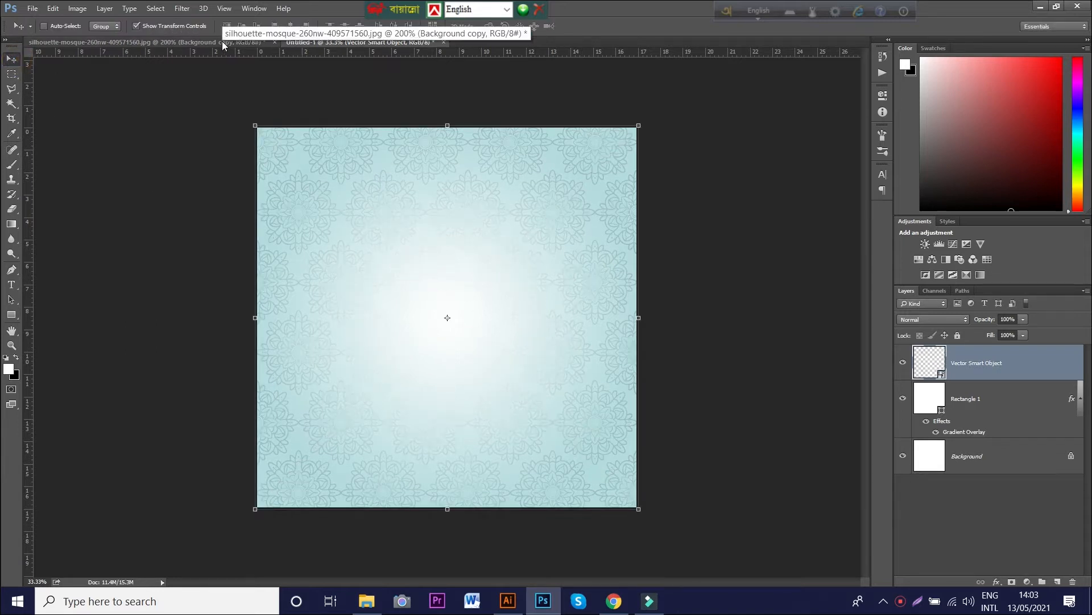
{"action": "left_click", "coordinate": [512, 605]}
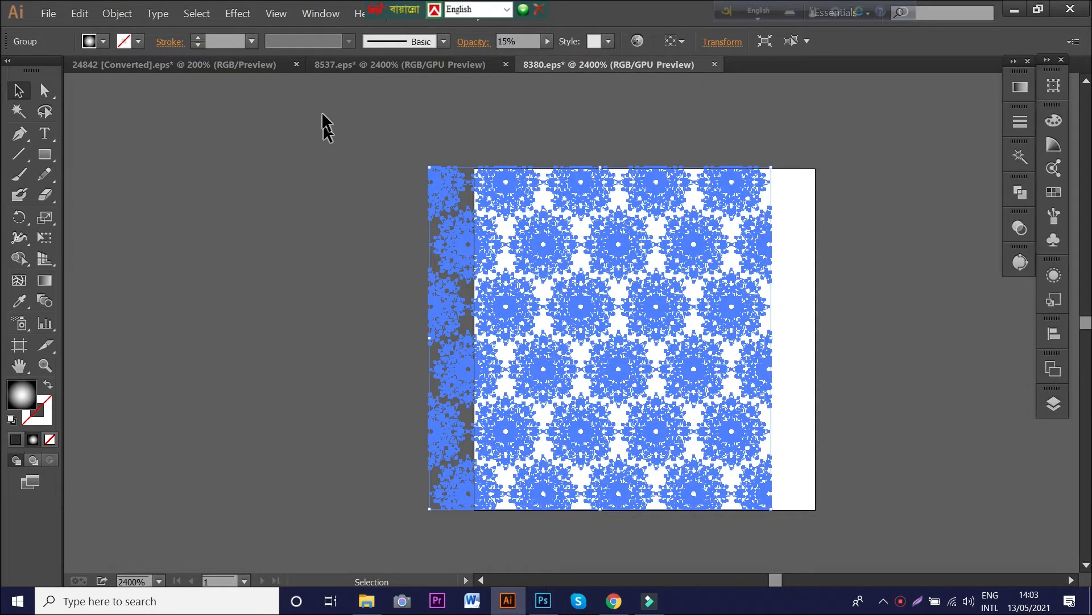
{"action": "left_click", "coordinate": [227, 64]}
{"action": "left_click", "coordinate": [747, 367]}
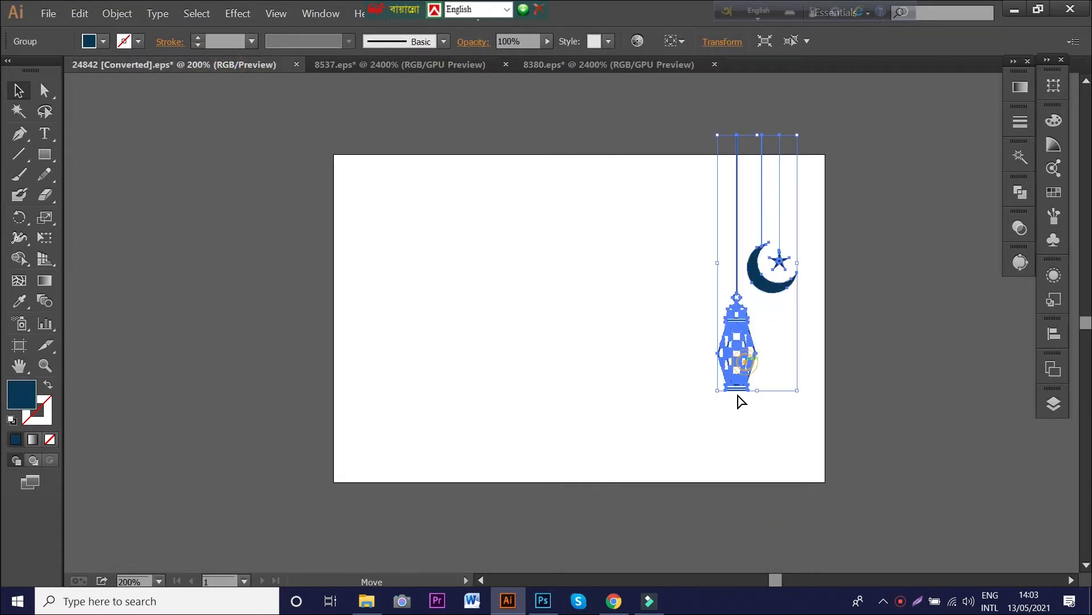
{"action": "left_click_drag", "start_coordinate": [738, 394], "coordinate": [322, 185]}
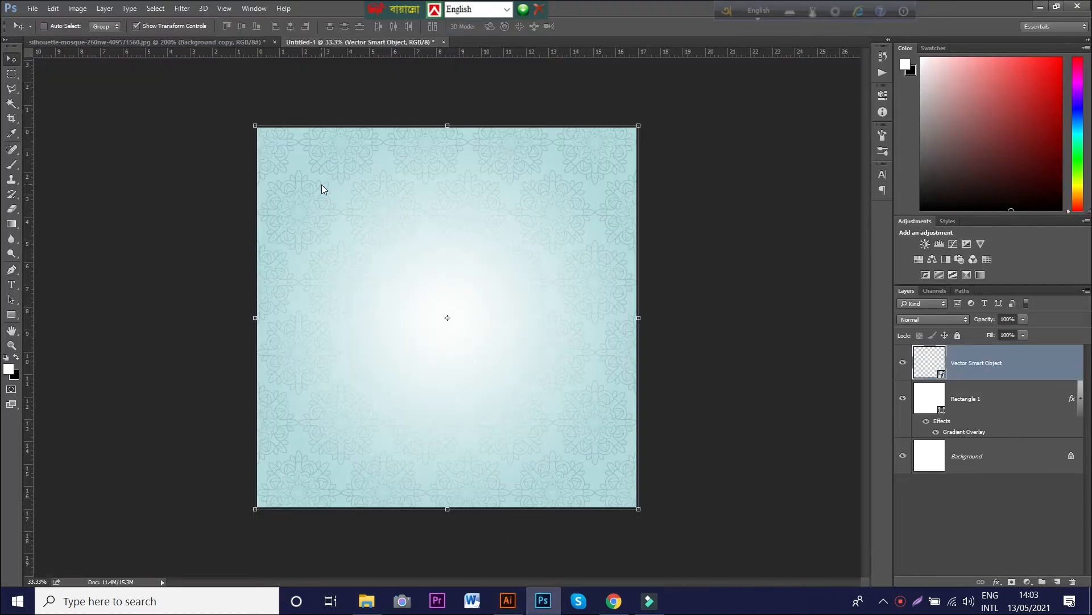
Step: Position the lantern artwork in the canvas's upper-left corner, hanging from the top edge, and commit the placement
{"action": "left_click_drag", "start_coordinate": [316, 242], "coordinate": [287, 246]}
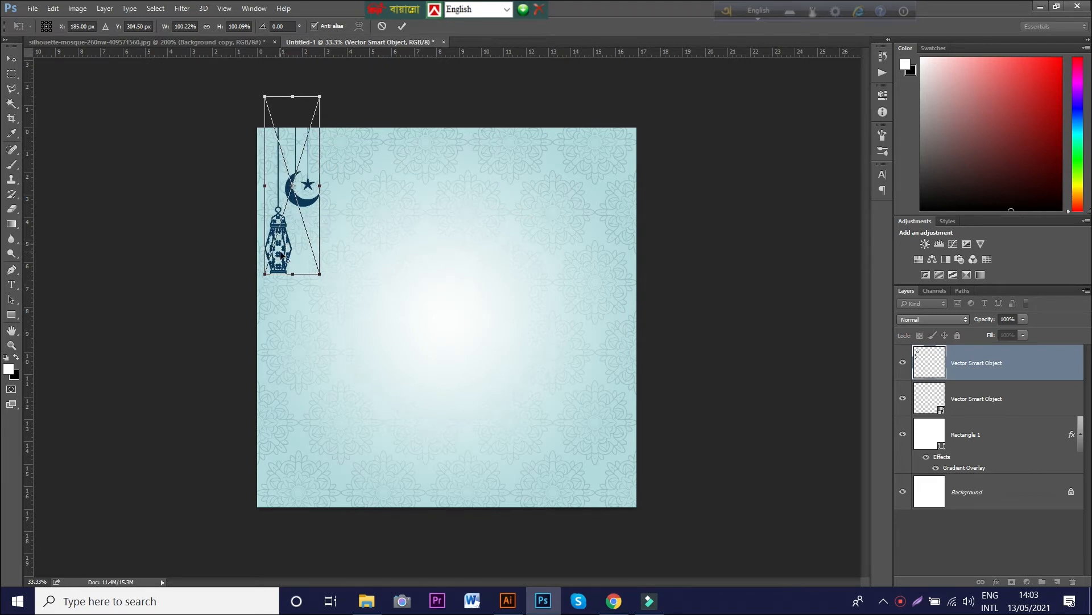
{"action": "key", "text": "alt+space"}
{"action": "left_click", "coordinate": [713, 194]}
{"action": "key", "text": "Return"}
Step: Duplicate the lantern artwork into the canvas's upper-right corner and flip the copy horizontally
{"action": "left_click_drag", "start_coordinate": [287, 244], "coordinate": [597, 247]}
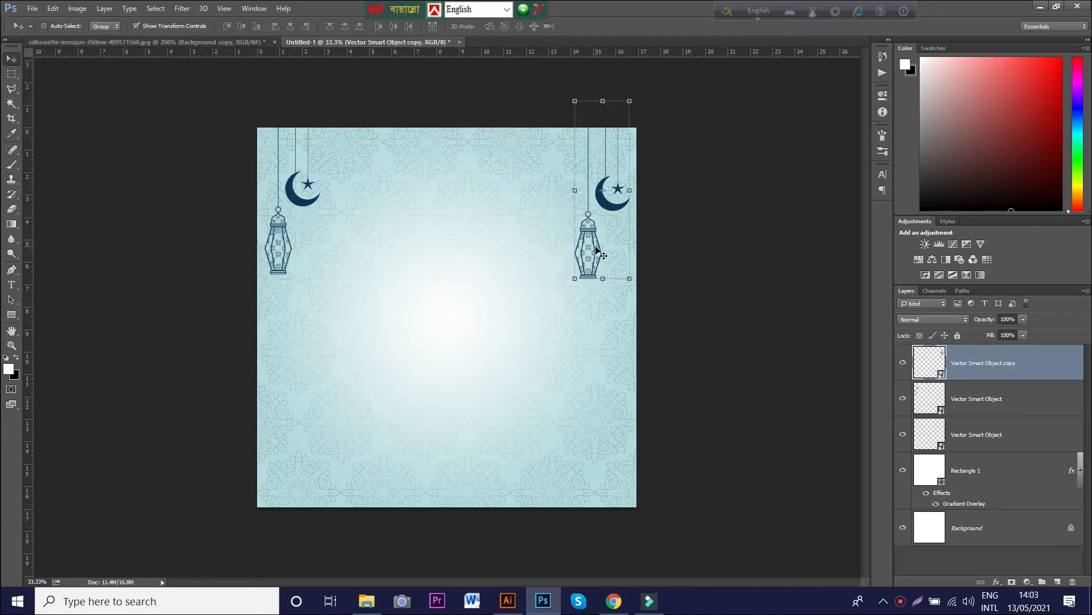
{"action": "key", "text": "ctrl+t"}
{"action": "right_click", "coordinate": [597, 247]}
{"action": "left_click", "coordinate": [630, 384]}
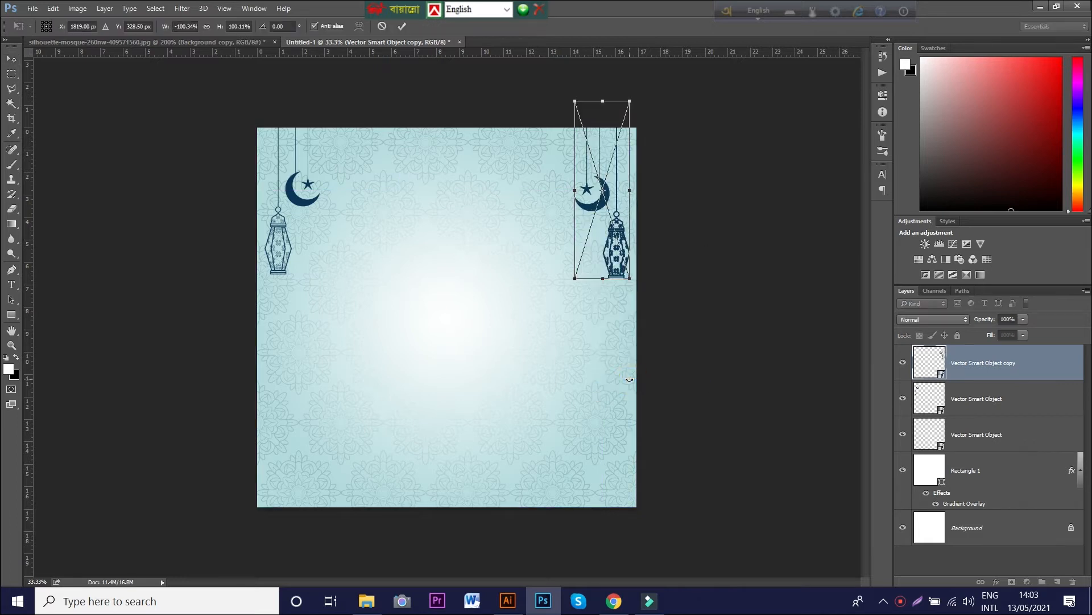
{"action": "key", "text": "Return"}
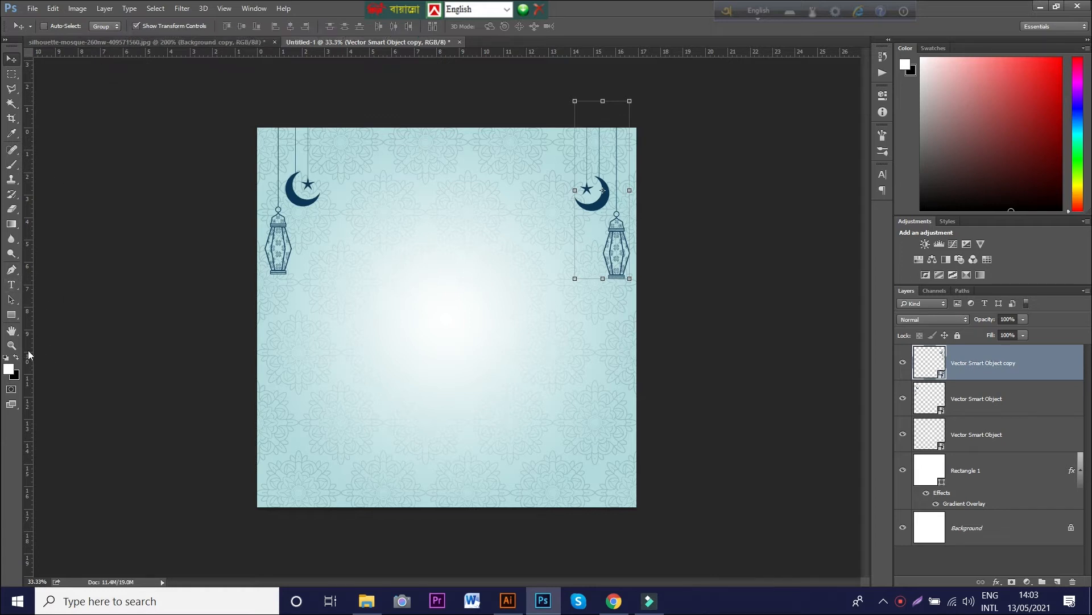
Step: Create a new layer and stamp a white circle at the canvas centre with a hard round 1100 px brush
{"action": "key", "text": "ctrl+shift+alt+n"}
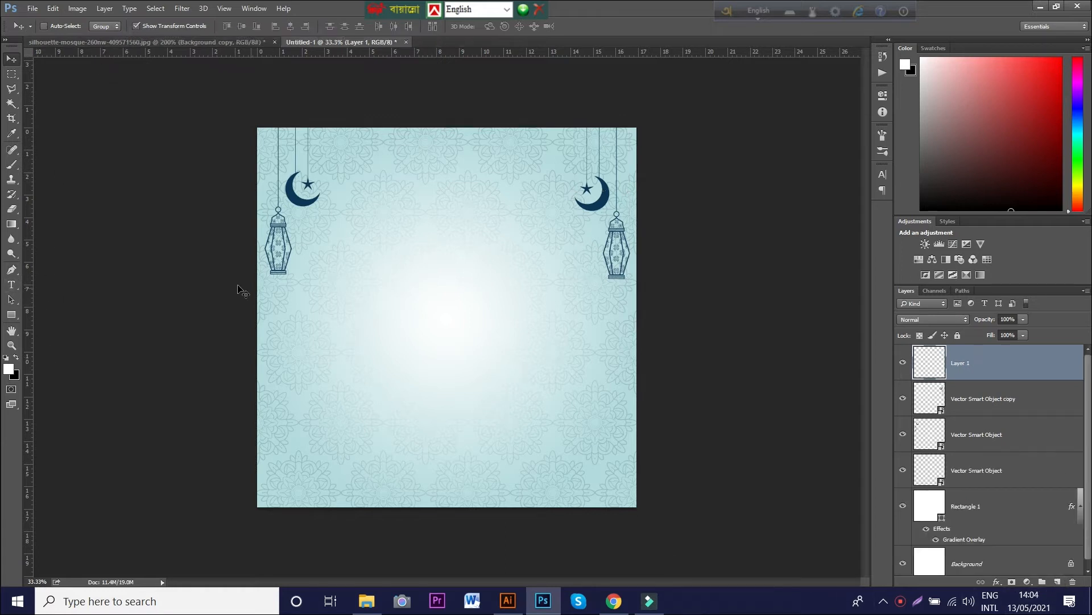
{"action": "left_click", "coordinate": [10, 166]}
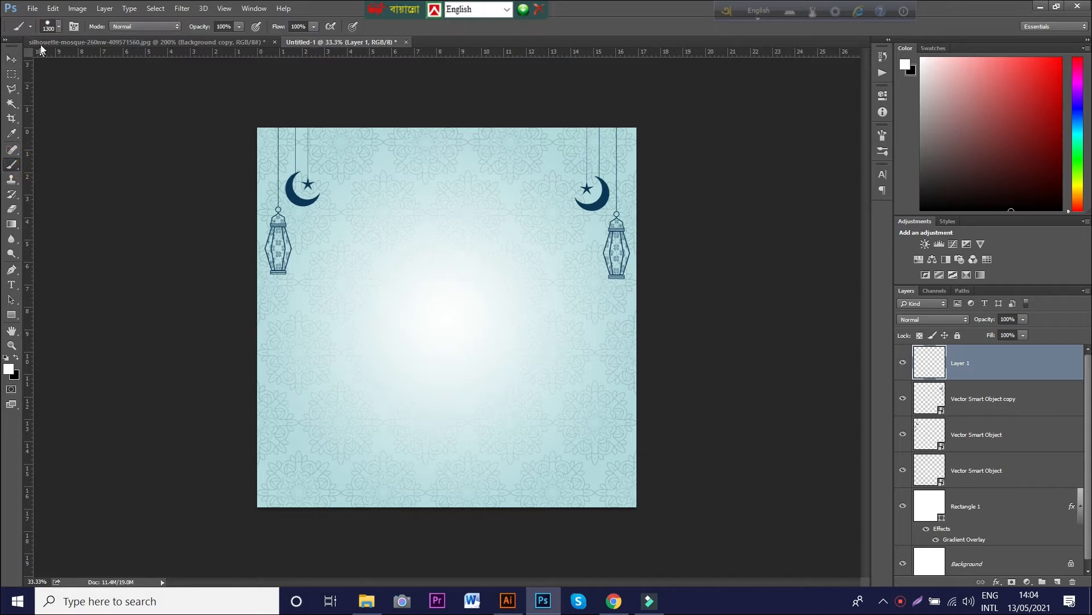
{"action": "left_click", "coordinate": [59, 27]}
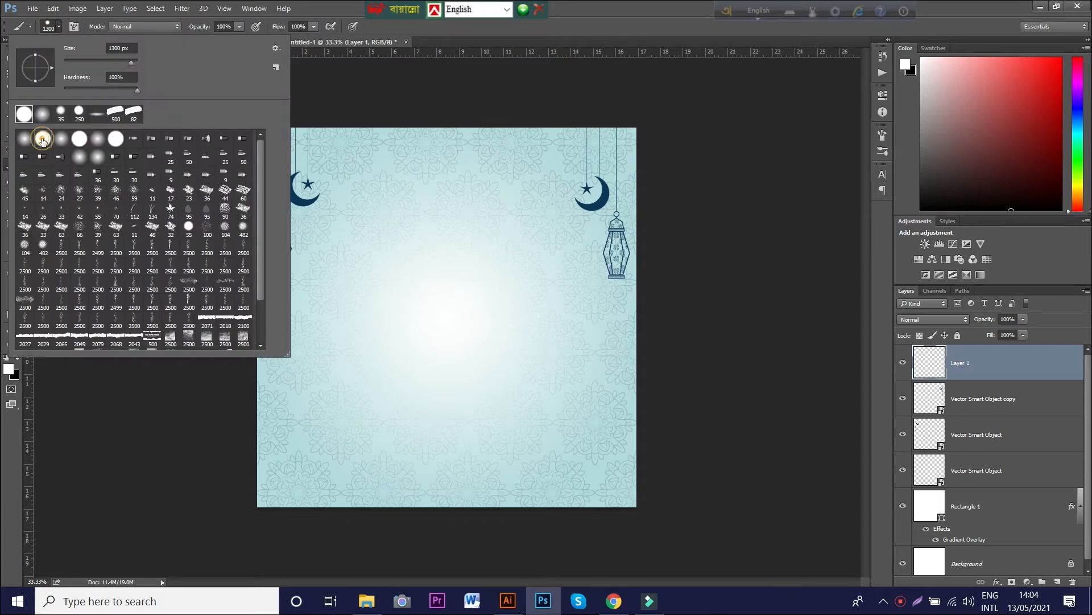
{"action": "left_click", "coordinate": [58, 27]}
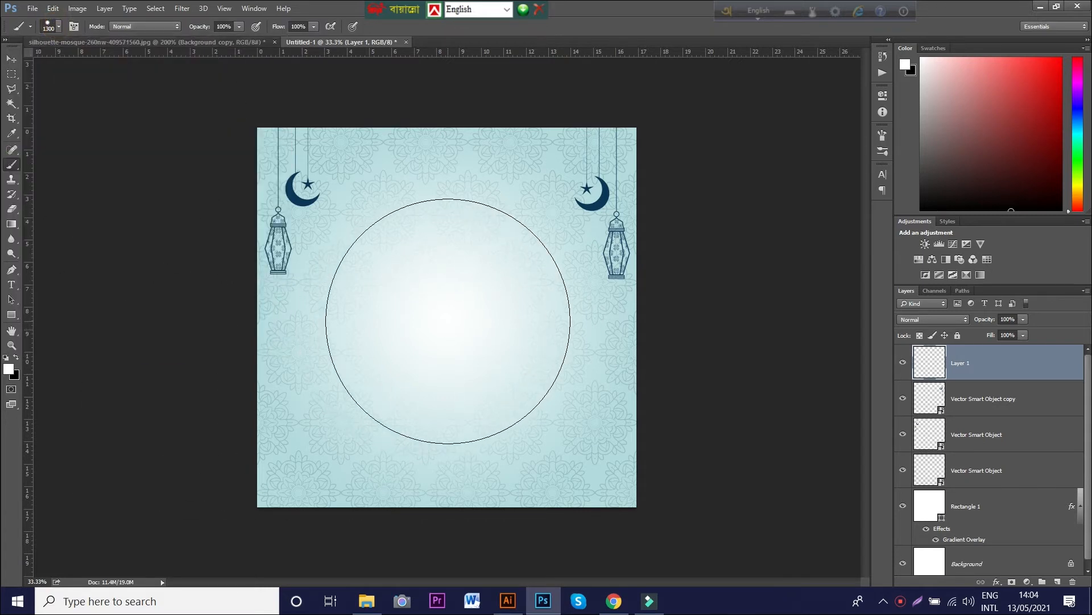
{"action": "key", "text": "bracketleft"}
{"action": "key", "text": "bracketleft"}
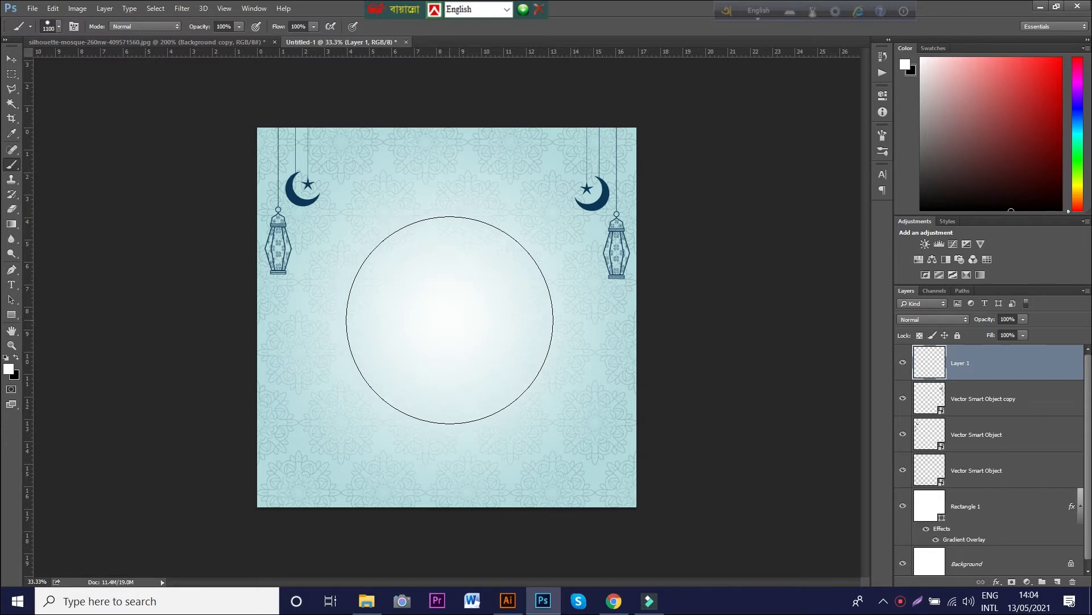
{"action": "left_click", "coordinate": [447, 320]}
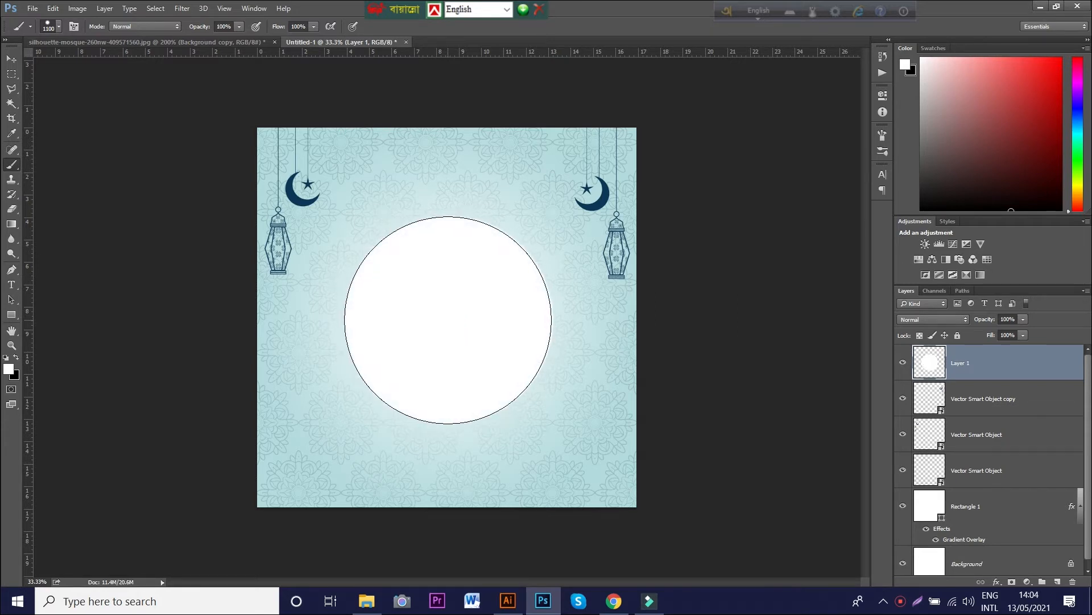
Step: Add a layer mask to the circle and hide its upper-right part with a 1000 px black brush to form a crescent
{"action": "left_click", "coordinate": [1011, 581]}
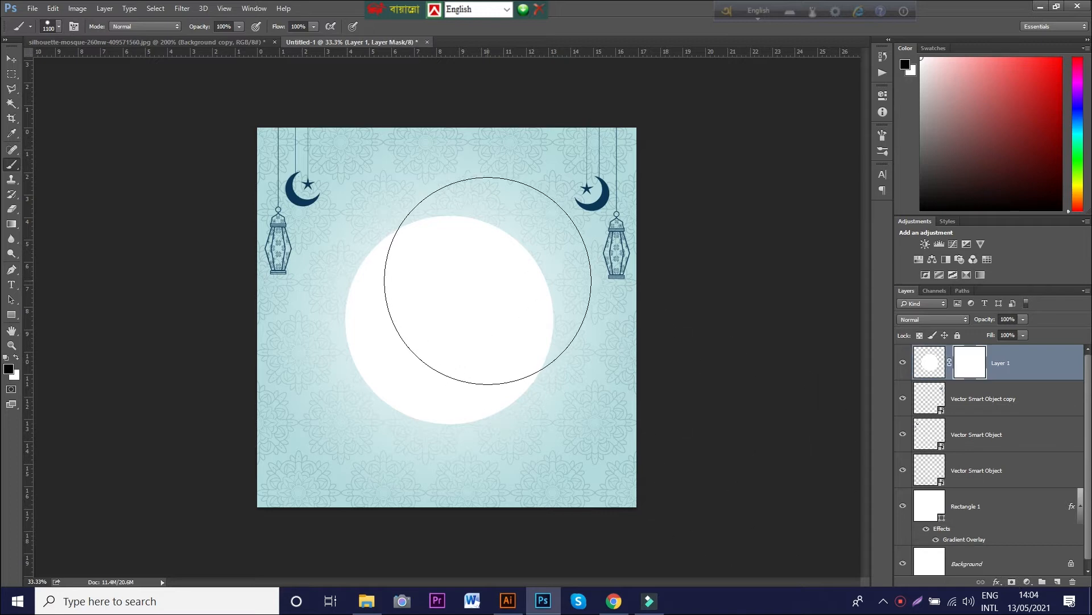
{"action": "key", "text": "bracketleft"}
{"action": "key", "text": "bracketleft"}
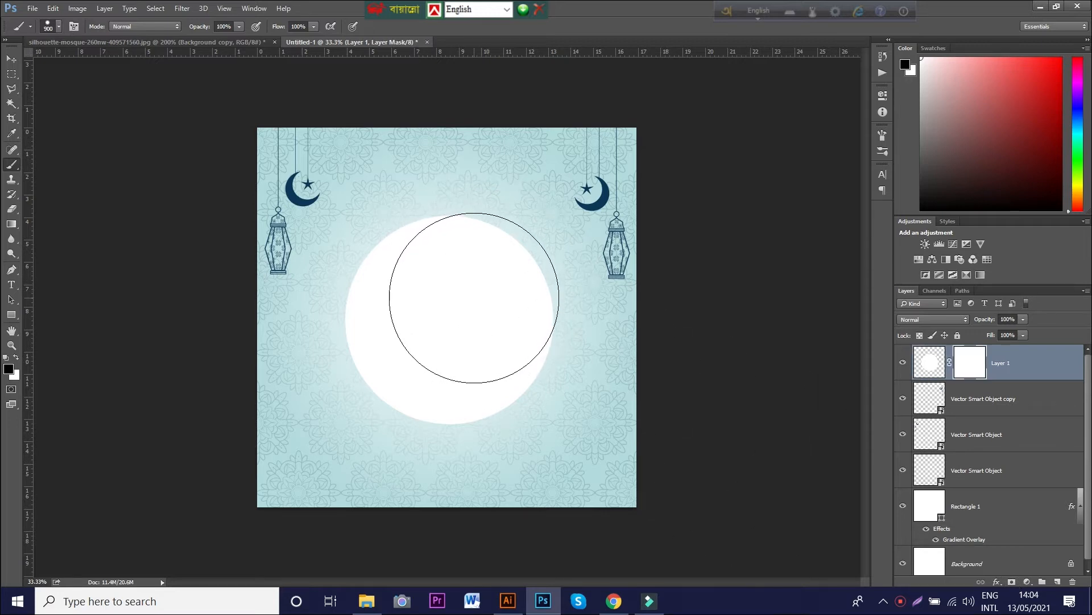
{"action": "key", "text": "bracketright"}
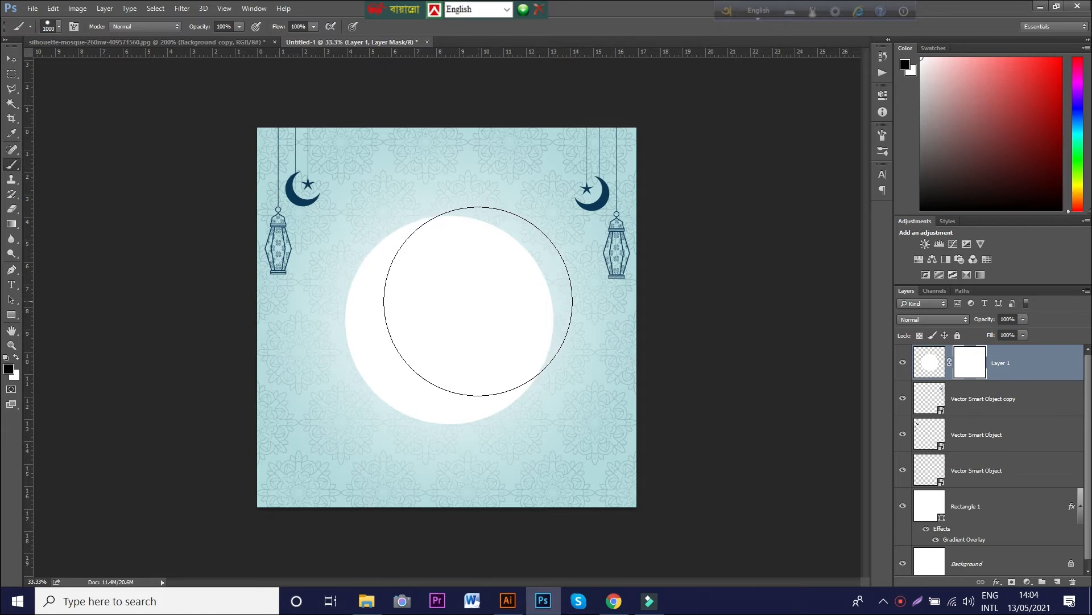
{"action": "left_click", "coordinate": [478, 301]}
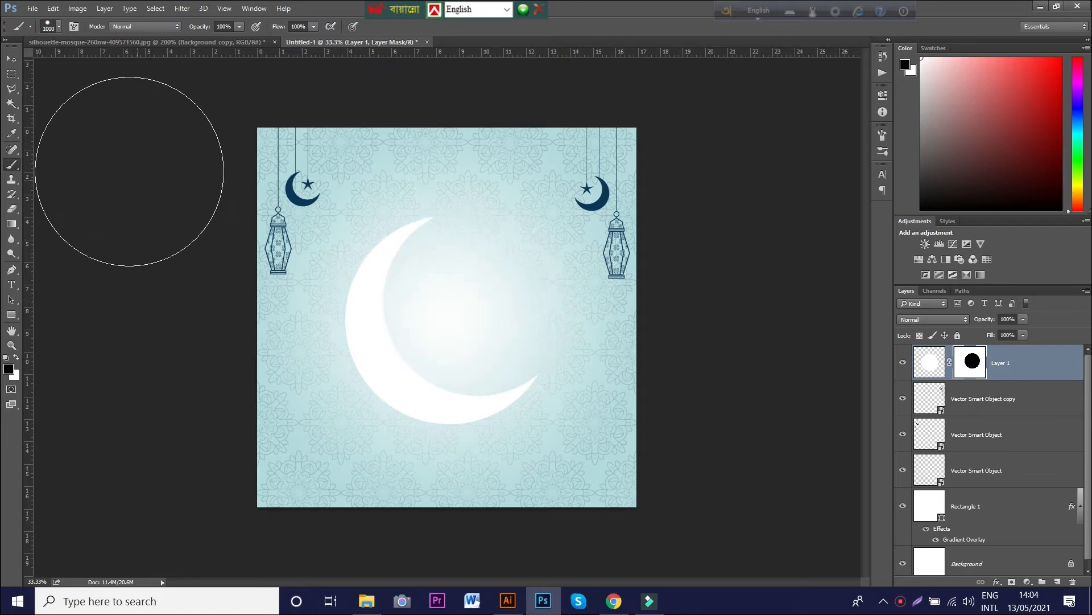
Step: Copy the mosque silhouette from its own document into Untitled-1 and scale it to about 335% inside the crescent
{"action": "left_click", "coordinate": [12, 60]}
{"action": "left_click", "coordinate": [143, 42]}
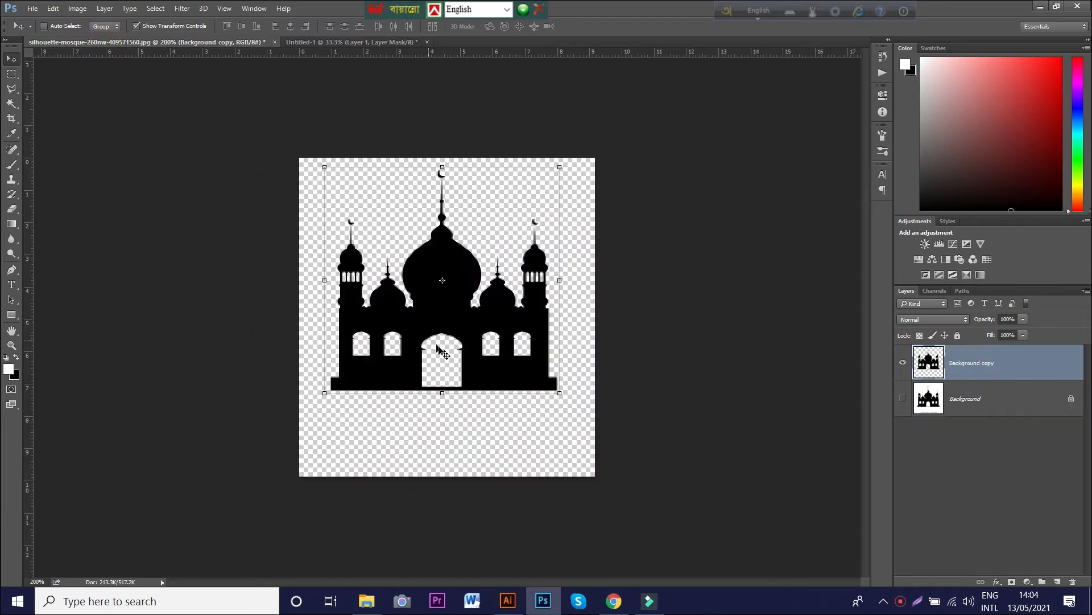
{"action": "left_click_drag", "start_coordinate": [442, 330], "coordinate": [489, 379]}
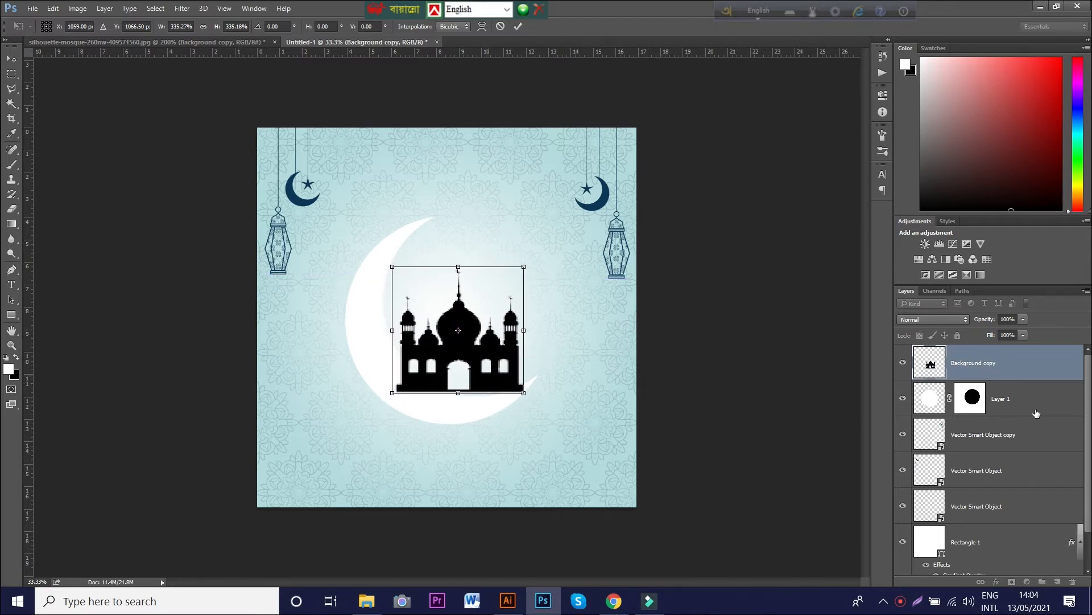
{"action": "key", "text": "Return"}
Step: Stack the crescent layer above the mosque and scale the crescent to about 98%, fitted around the mosque
{"action": "left_click_drag", "start_coordinate": [1037, 413], "coordinate": [1012, 387]}
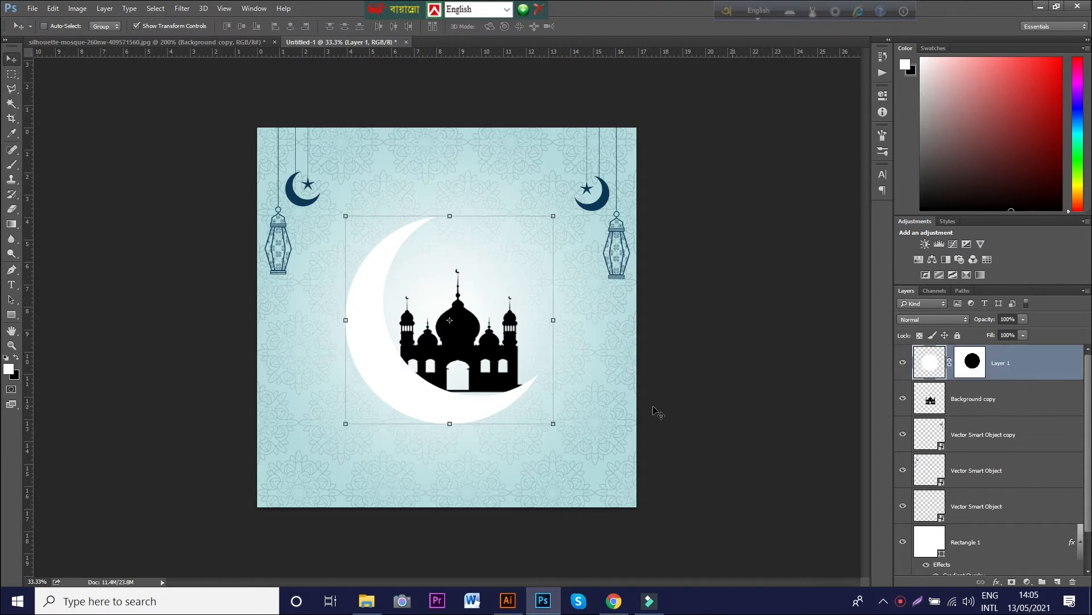
{"action": "left_click_drag", "start_coordinate": [554, 424], "coordinate": [504, 400]}
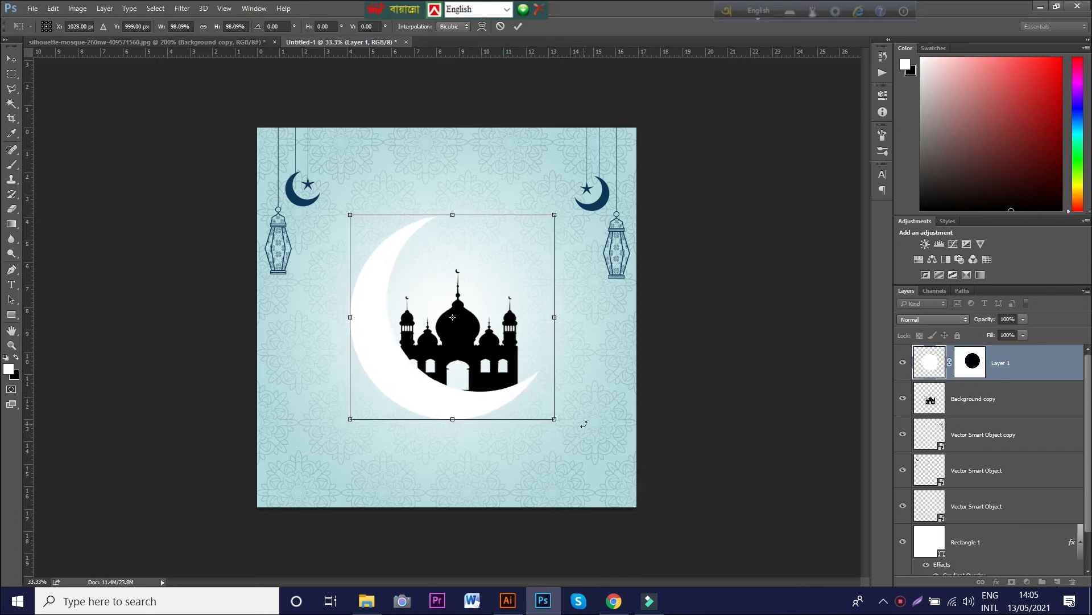
{"action": "key", "text": "Return"}
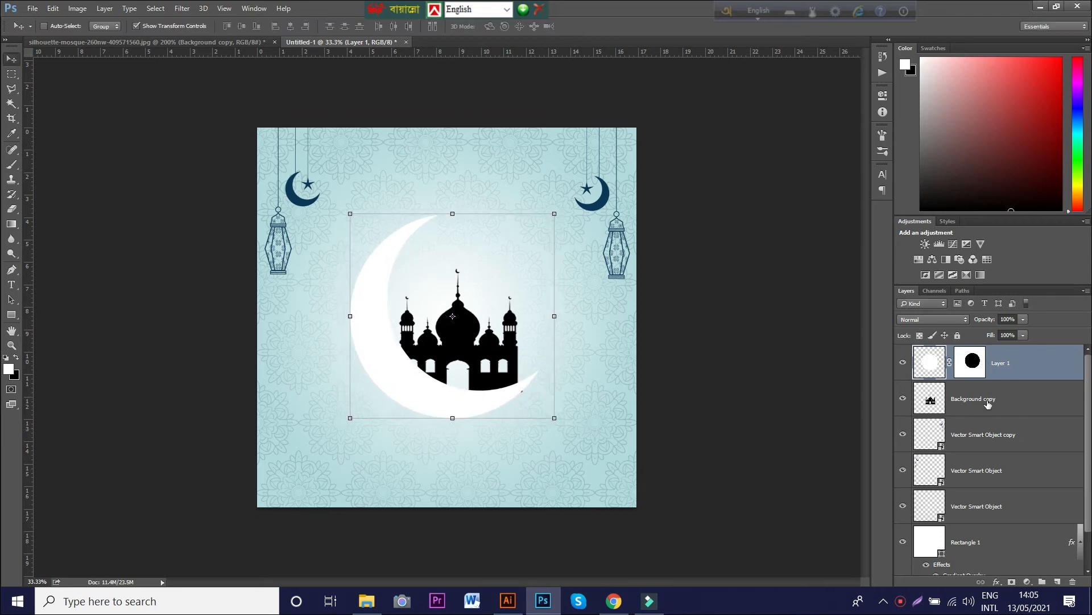
Step: Group the crescent and mosque layers and merge the group into a single layer
{"action": "left_click", "coordinate": [1008, 391]}
{"action": "left_click", "coordinate": [1023, 367], "text": "ctrl"}
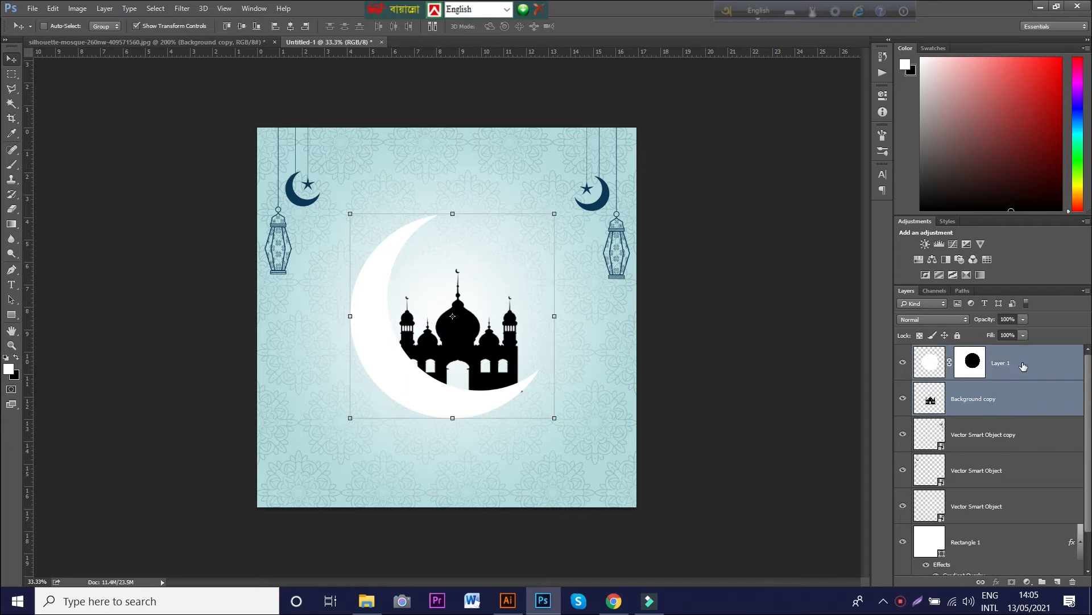
{"action": "right_click", "coordinate": [1023, 367]}
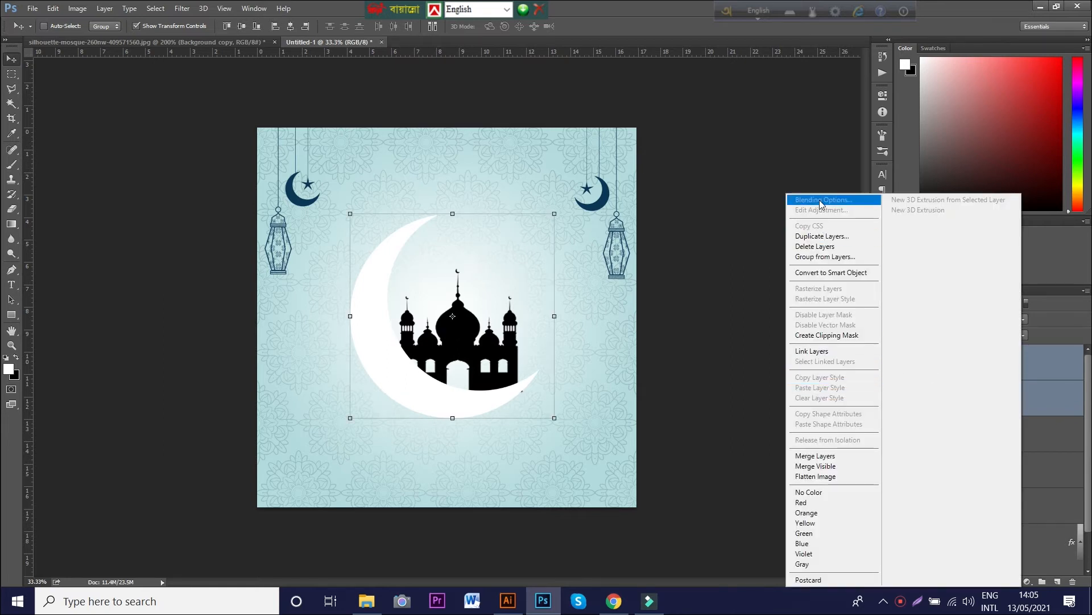
{"action": "left_click", "coordinate": [809, 173]}
{"action": "key", "text": "ctrl+g"}
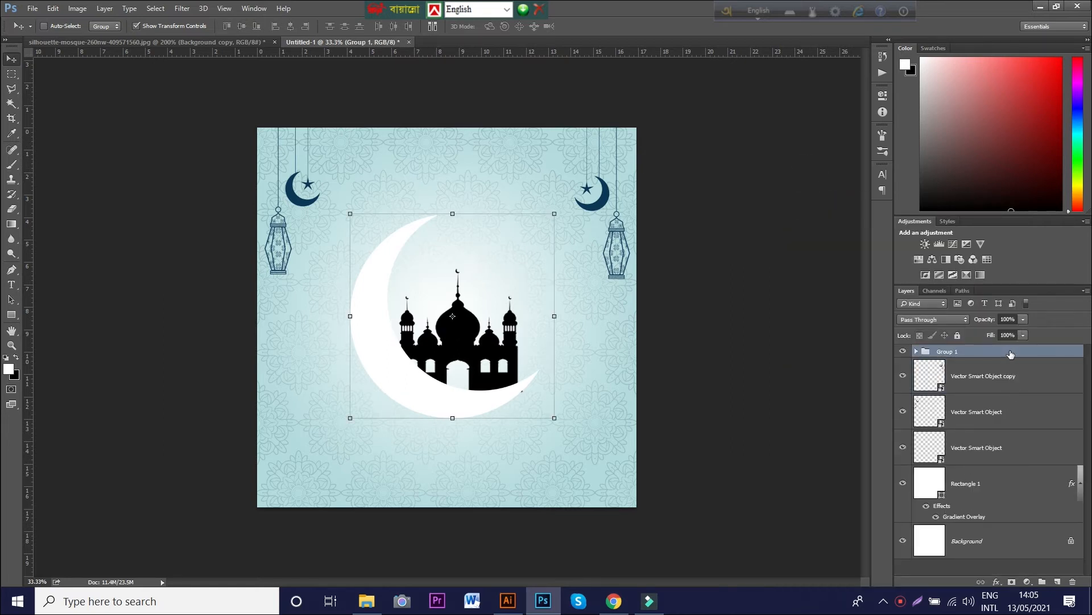
{"action": "right_click", "coordinate": [1009, 352]}
{"action": "left_click", "coordinate": [1018, 253]}
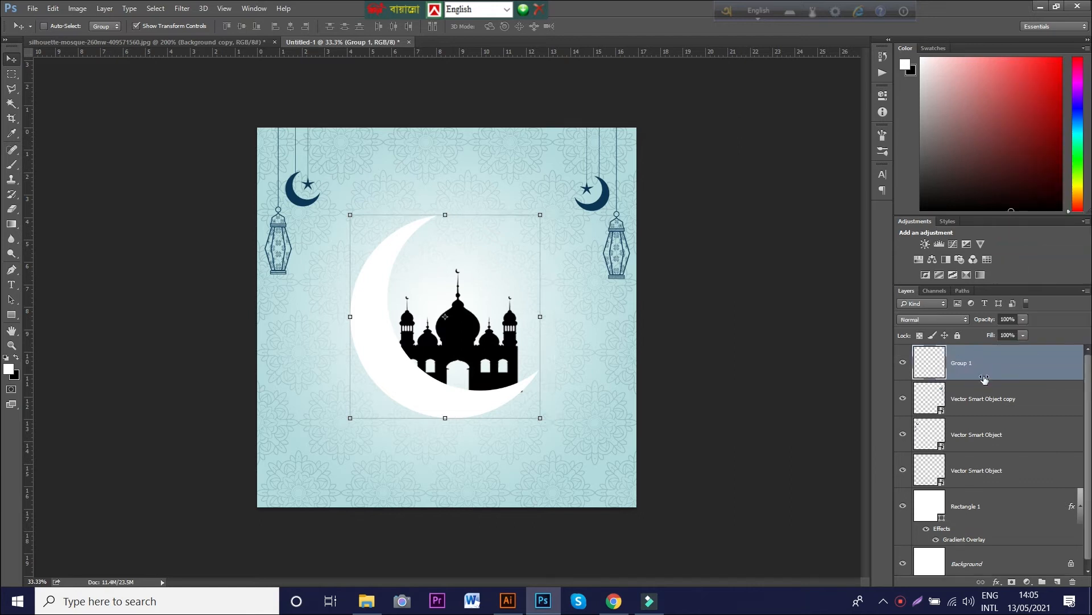
Step: Add a Color Overlay in purple #735fd5 to the merged crescent-and-mosque layer
{"action": "right_click", "coordinate": [985, 367]}
{"action": "left_click", "coordinate": [798, 202]}
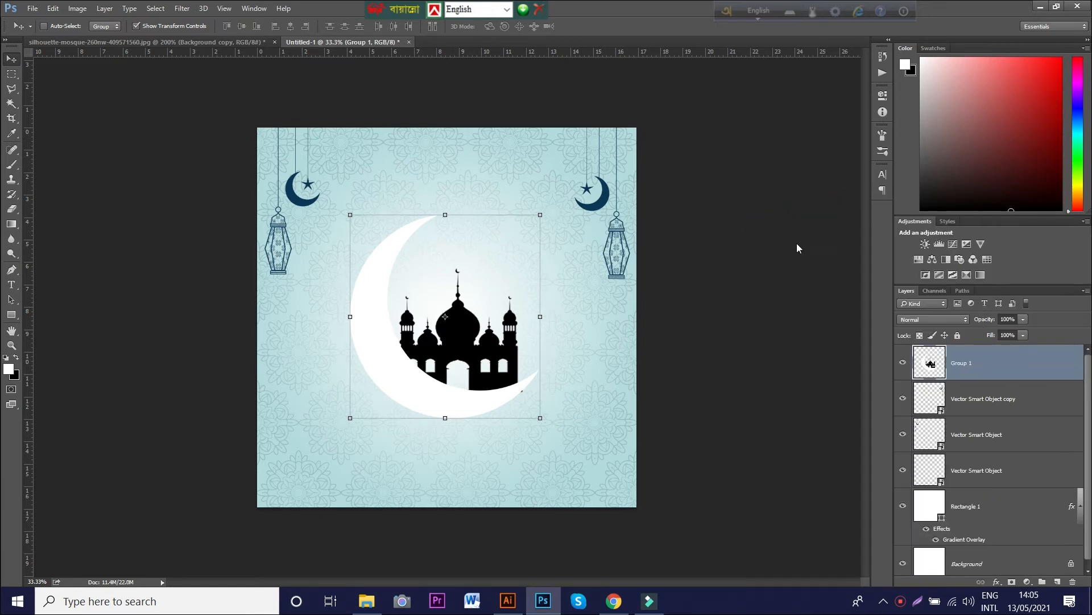
{"action": "left_click", "coordinate": [692, 211]}
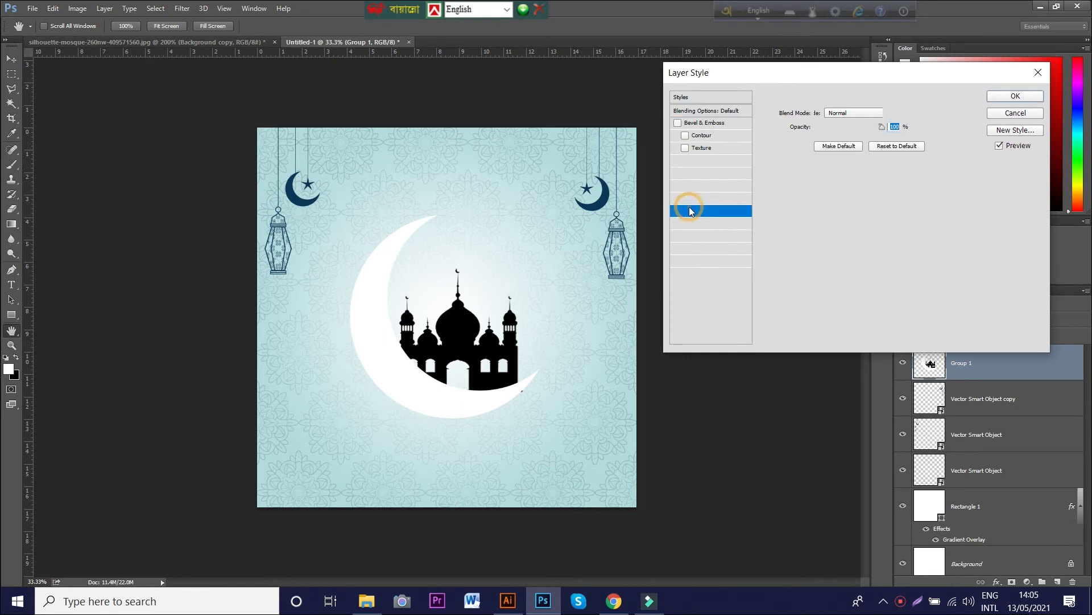
{"action": "left_click", "coordinate": [901, 114]}
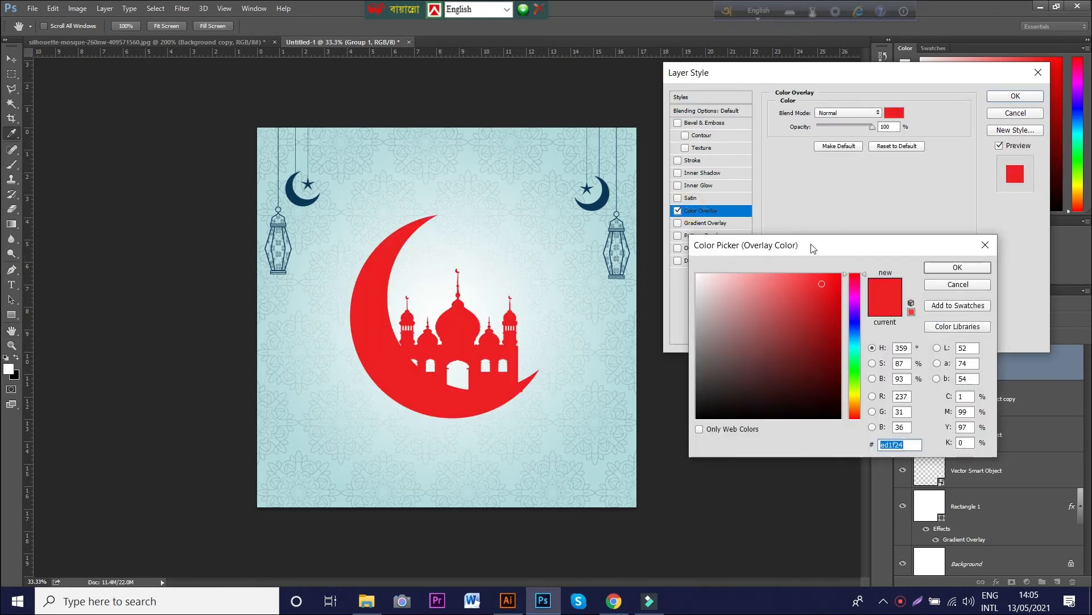
{"action": "left_click", "coordinate": [855, 318]}
{"action": "left_click", "coordinate": [771, 280]}
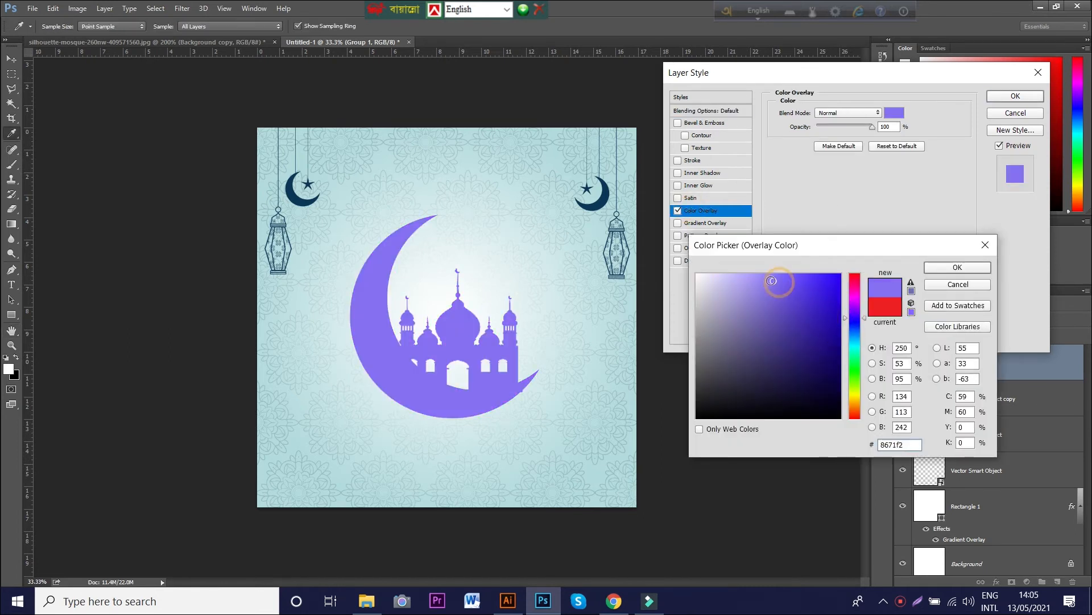
{"action": "left_click", "coordinate": [768, 280]}
{"action": "left_click", "coordinate": [776, 297]}
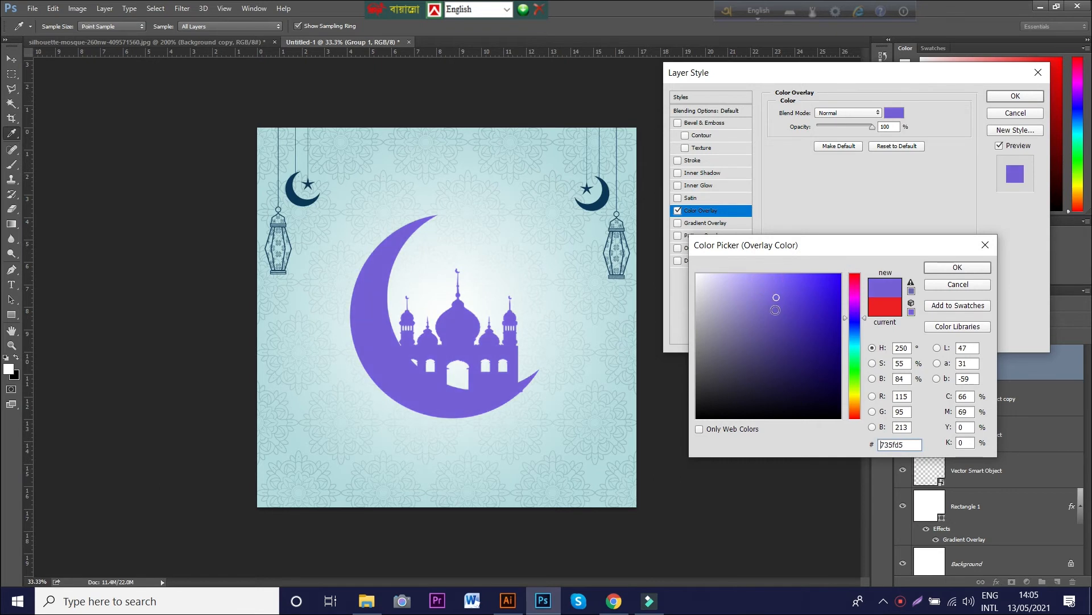
{"action": "left_click", "coordinate": [957, 268]}
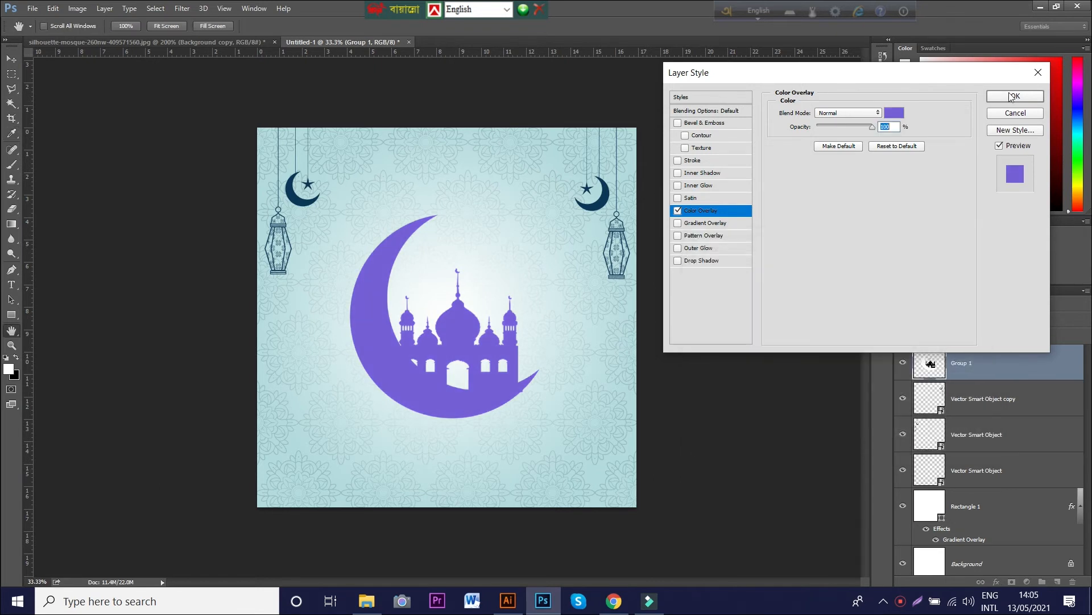
{"action": "left_click", "coordinate": [1016, 96]}
Step: Scale the crescent-and-mosque artwork down slightly and move it into the upper middle of the canvas between the lanterns
{"action": "left_click_drag", "start_coordinate": [487, 362], "coordinate": [516, 383]}
{"action": "left_click_drag", "start_coordinate": [460, 358], "coordinate": [477, 321]}
{"action": "left_click_drag", "start_coordinate": [534, 352], "coordinate": [497, 346]}
{"action": "key", "text": "Return"}
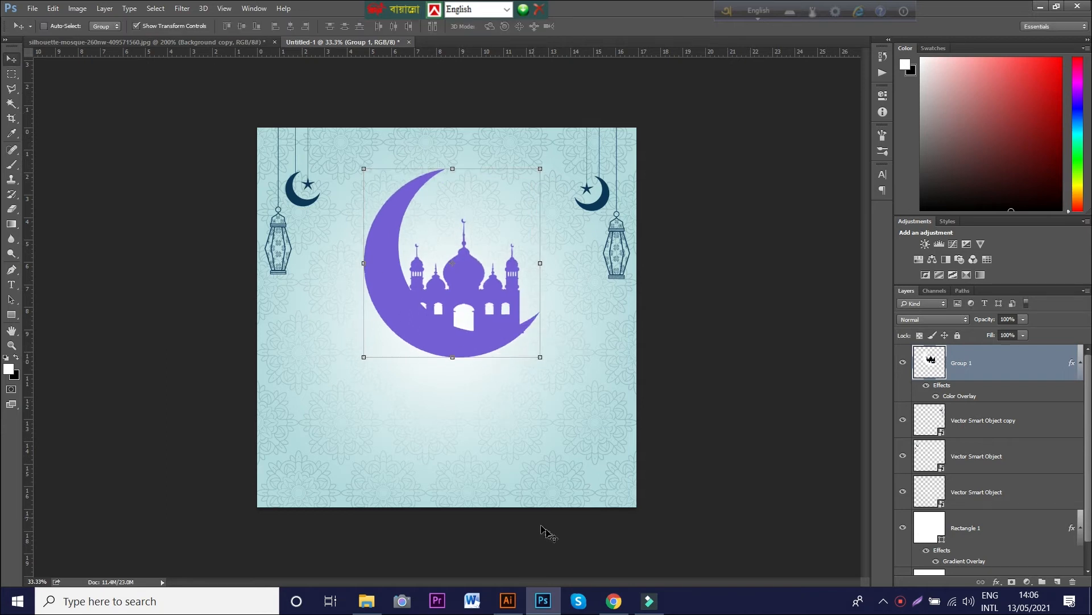
Step: Switch to Illustrator, ungroup the ornament artwork in 8537.eps and select only the Eid-Al-Adha Mubarak lettering
{"action": "left_click", "coordinate": [508, 600]}
{"action": "left_click", "coordinate": [373, 66]}
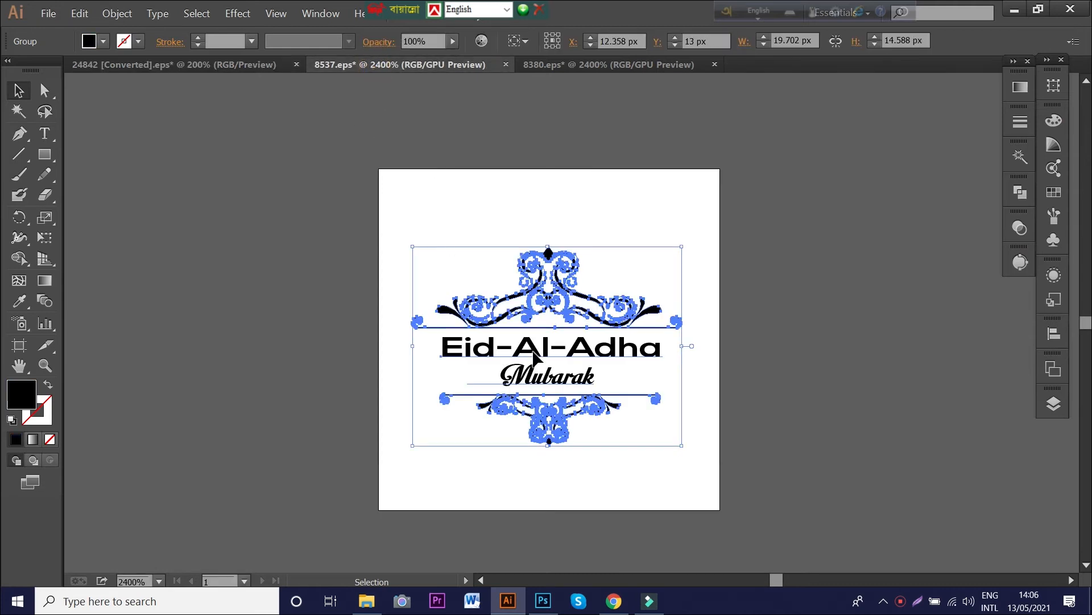
{"action": "right_click", "coordinate": [535, 358]}
{"action": "left_click", "coordinate": [569, 419]}
{"action": "left_click", "coordinate": [680, 458]}
{"action": "left_click", "coordinate": [575, 349]}
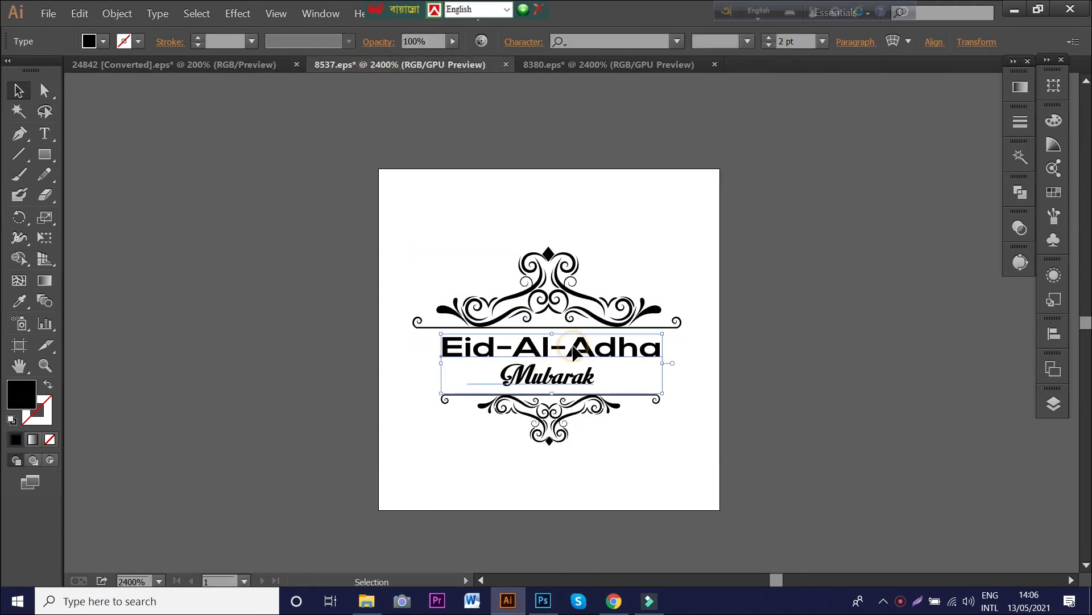
Step: Bring the Eid-Al-Adha Mubarak lettering into the Photoshop greeting, enlarge it to about 1515% wide and place it just below the crescent
{"action": "left_click_drag", "start_coordinate": [573, 346], "coordinate": [532, 504]}
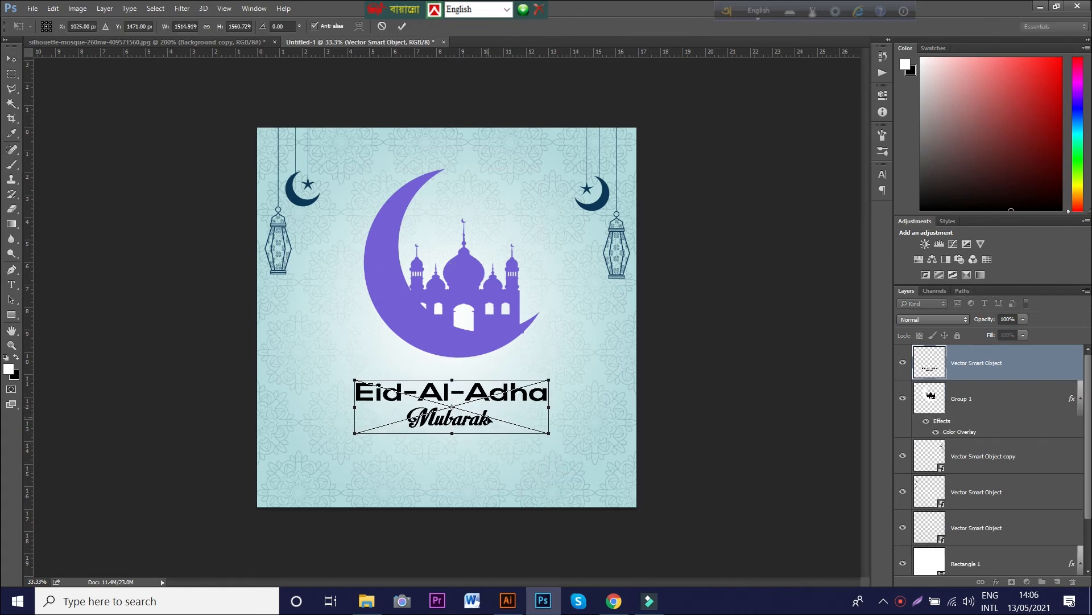
{"action": "left_click_drag", "start_coordinate": [489, 420], "coordinate": [498, 406]}
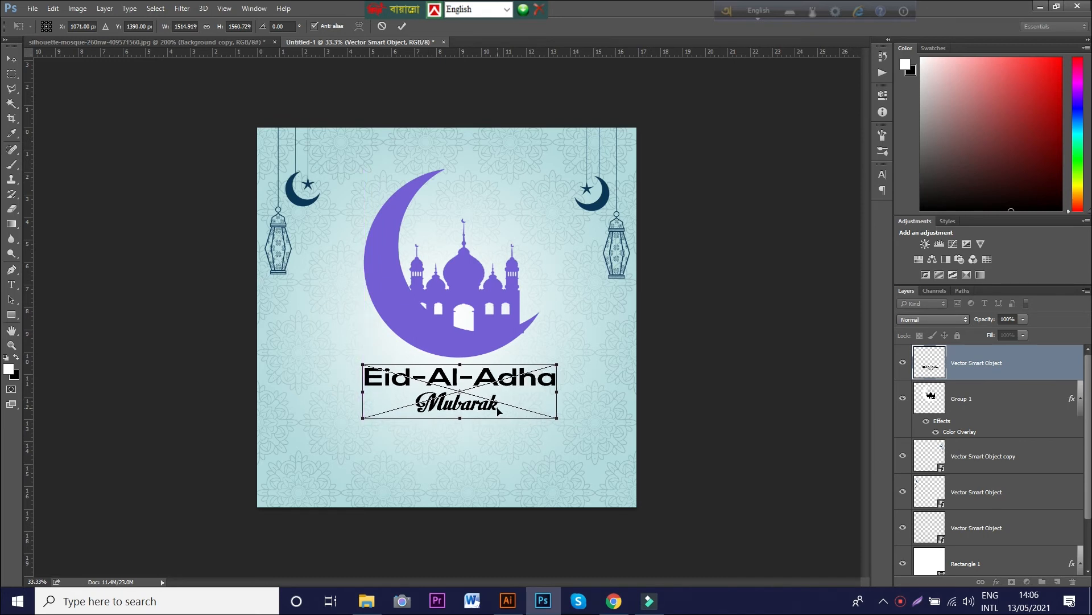
{"action": "key", "text": "Return"}
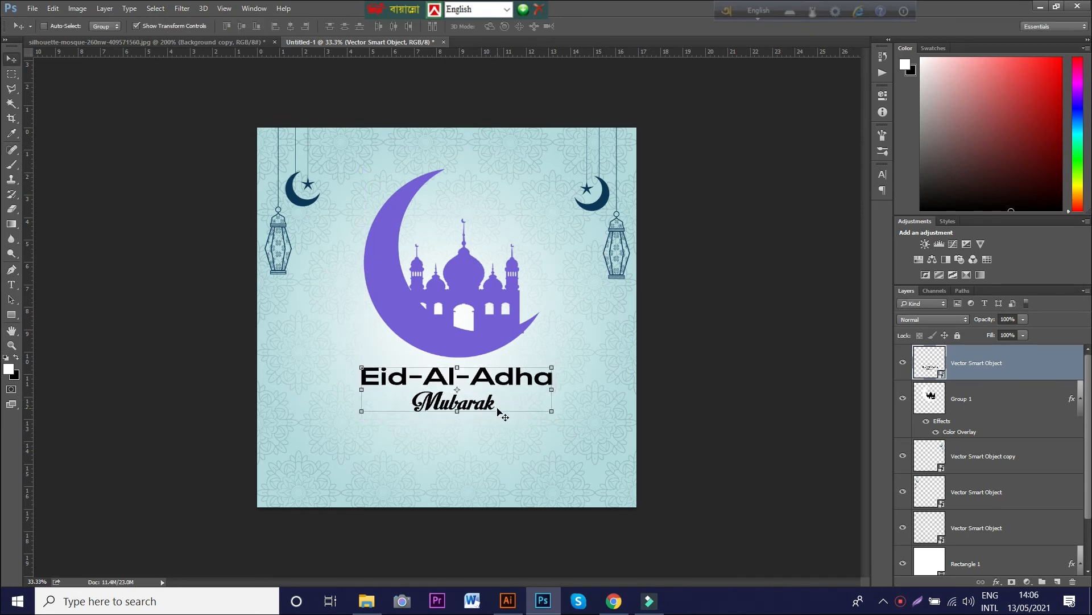
Step: Add a Color Overlay to the Eid-Al-Adha Mubarak lettering in the navy sampled from the small hanging crescent
{"action": "right_click", "coordinate": [937, 363]}
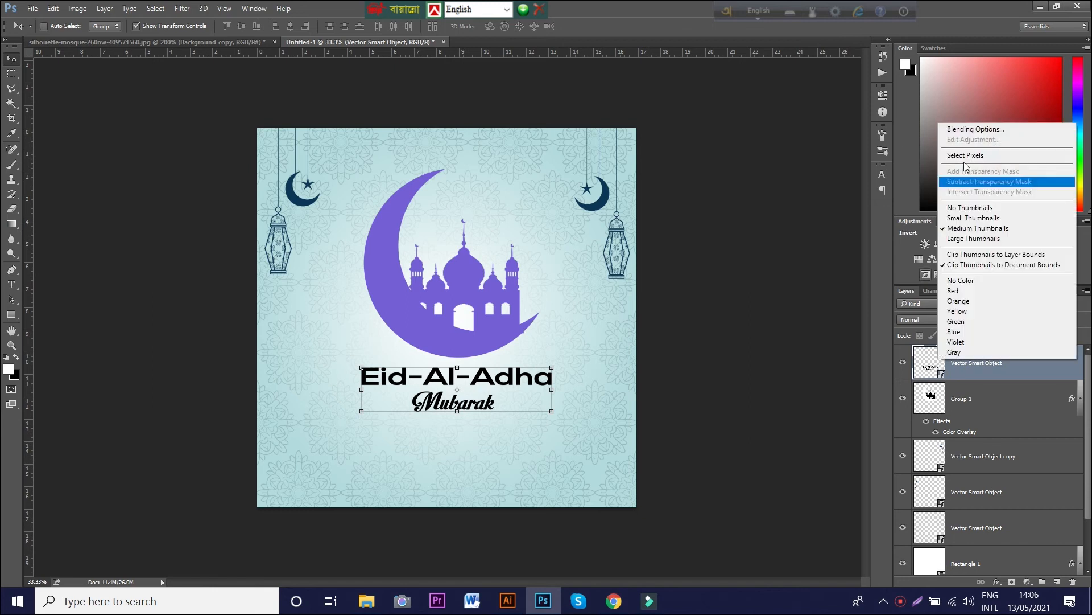
{"action": "left_click", "coordinate": [962, 130]}
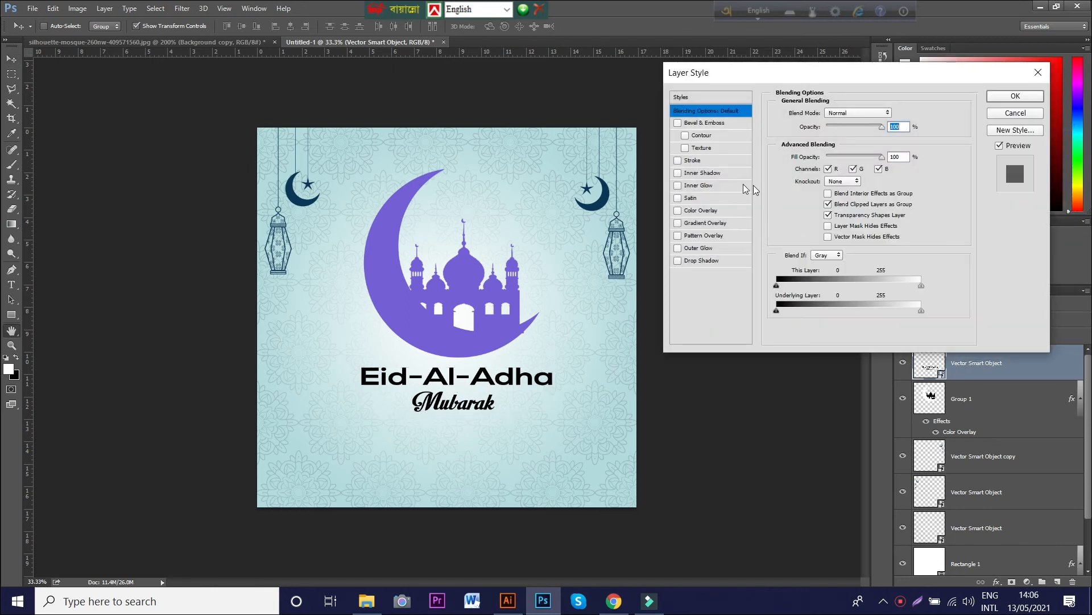
{"action": "left_click", "coordinate": [705, 211]}
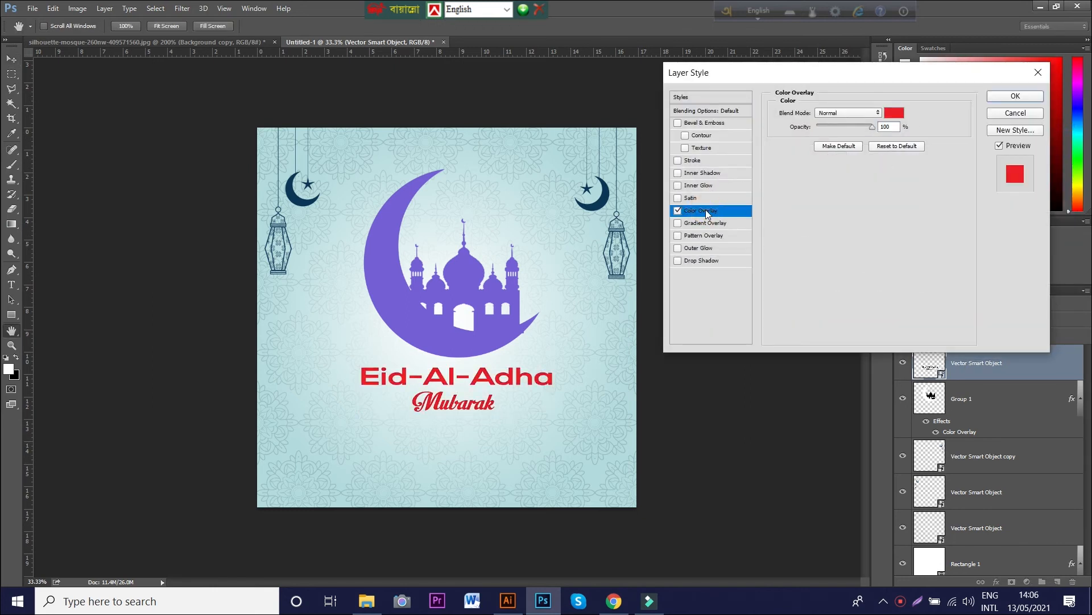
{"action": "left_click", "coordinate": [895, 113]}
{"action": "left_click", "coordinate": [855, 322]}
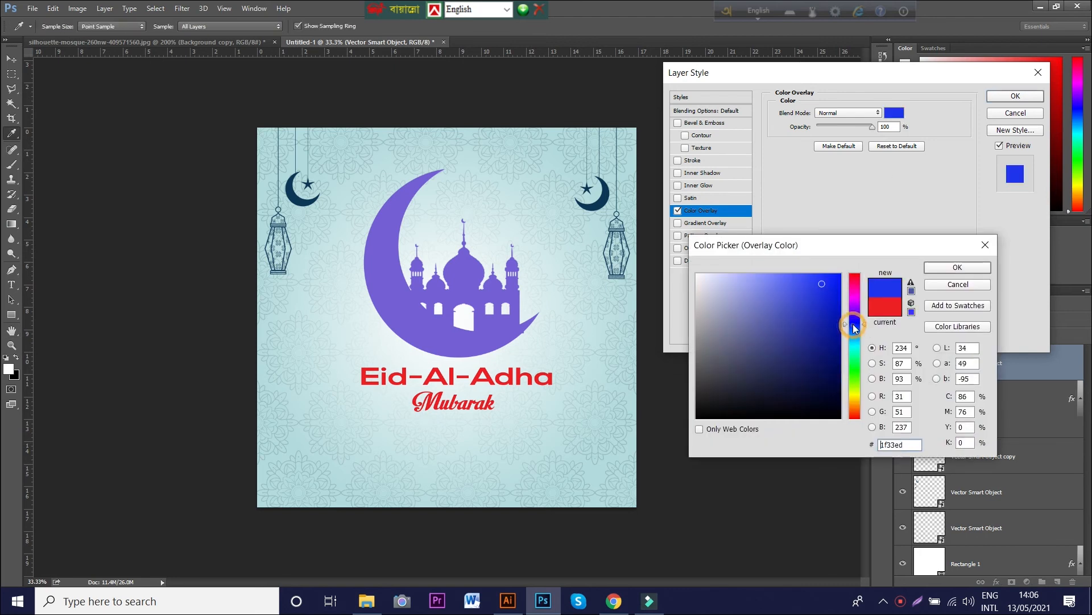
{"action": "left_click", "coordinate": [593, 205]}
{"action": "left_click", "coordinate": [957, 267]}
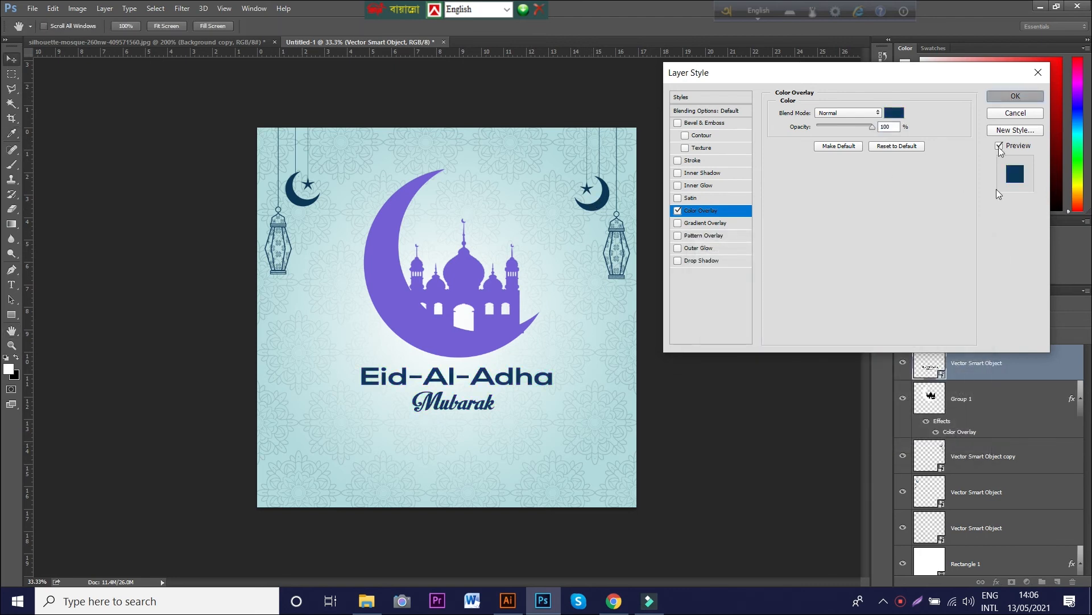
{"action": "key", "text": "Return"}
Step: Change the crescent-and-mosque layer's Color Overlay to navy #0b3657, sampled from the small hanging crescent
{"action": "left_click", "coordinate": [949, 439]}
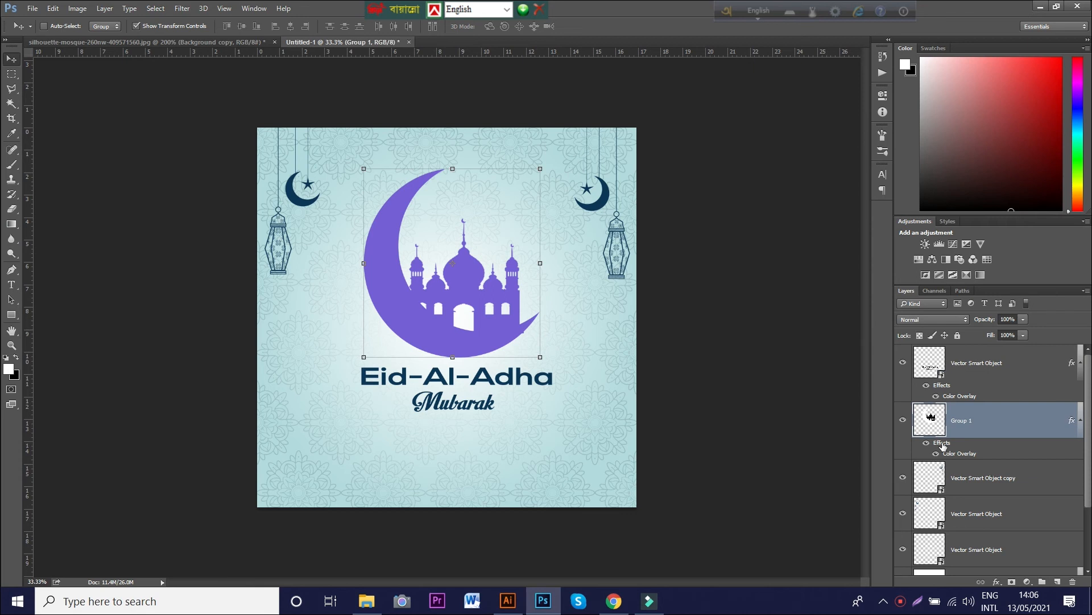
{"action": "double_click", "coordinate": [942, 445]}
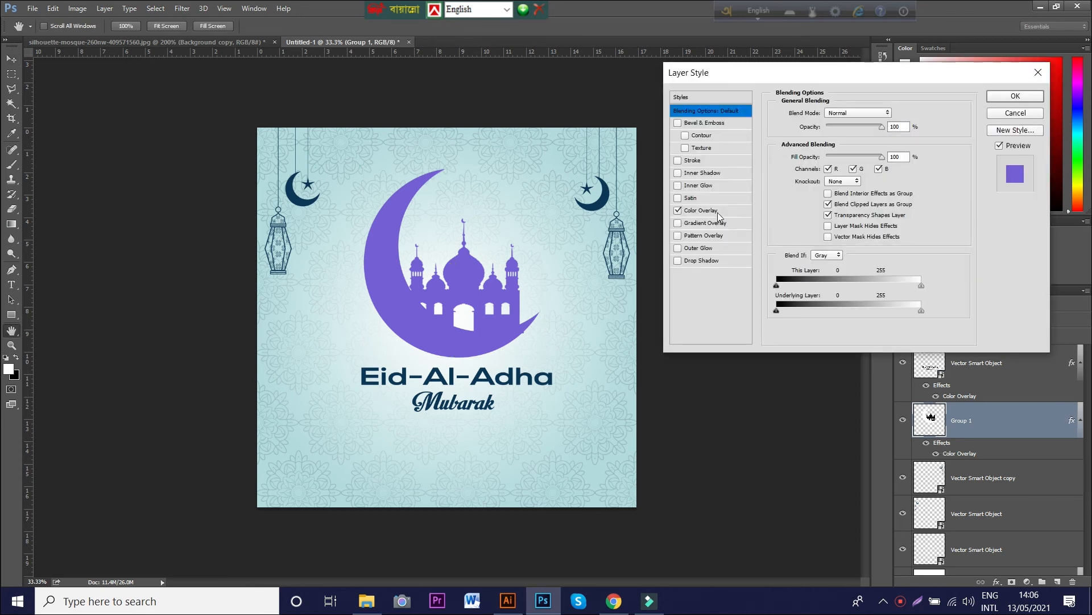
{"action": "left_click", "coordinate": [706, 211]}
{"action": "left_click", "coordinate": [893, 116]}
{"action": "left_click", "coordinate": [604, 199]}
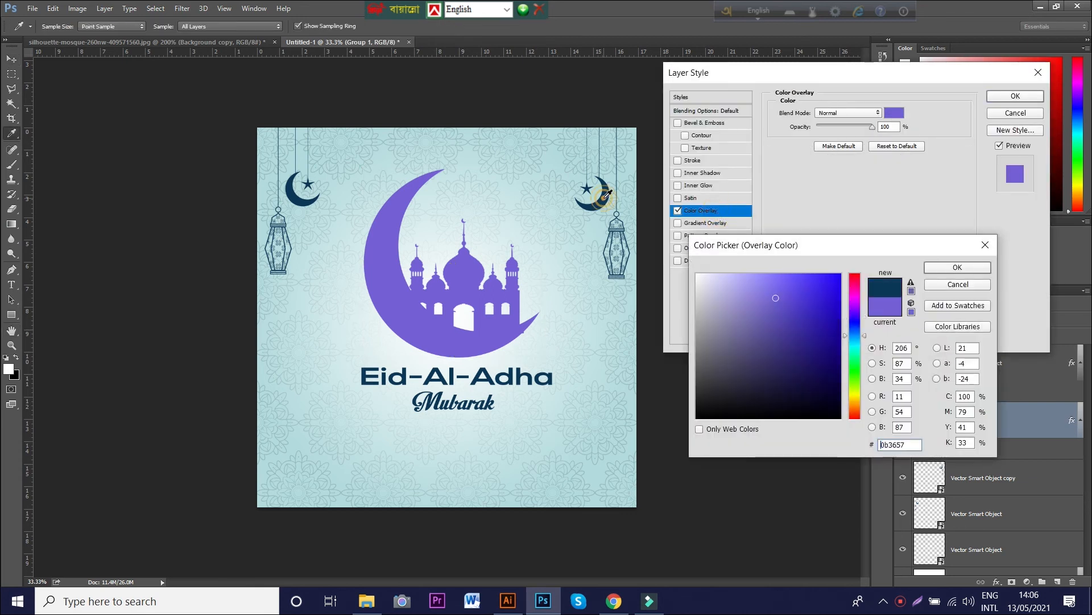
{"action": "left_click", "coordinate": [969, 271]}
{"action": "left_click", "coordinate": [1004, 100]}
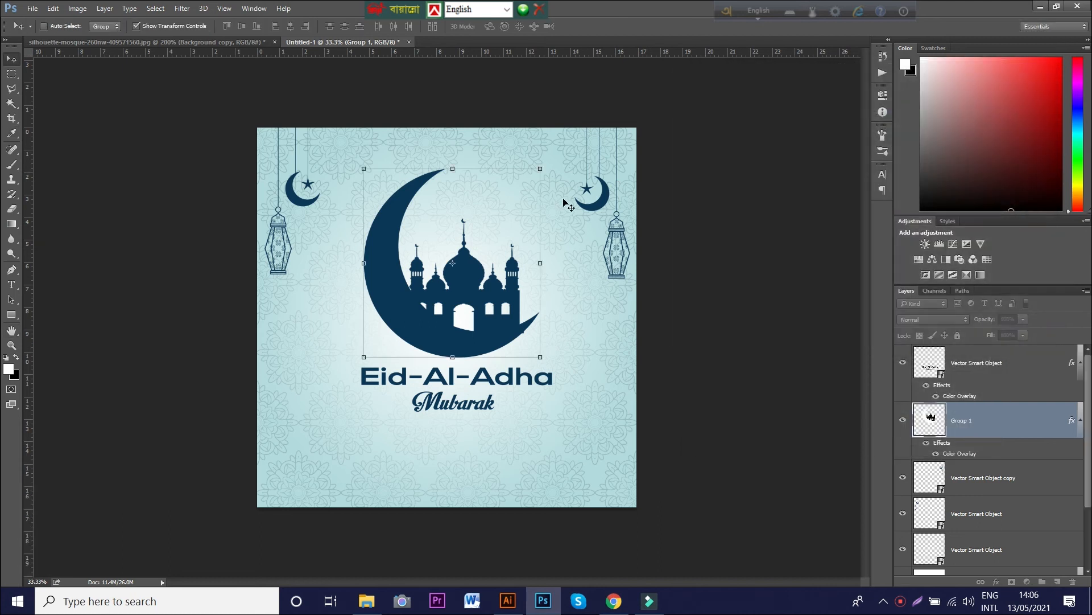
Step: Enlarge the Eid-Al-Adha Mubarak lettering to about 1765% wide and nudge it slightly down and left beneath the crescent
{"action": "left_click", "coordinate": [971, 371]}
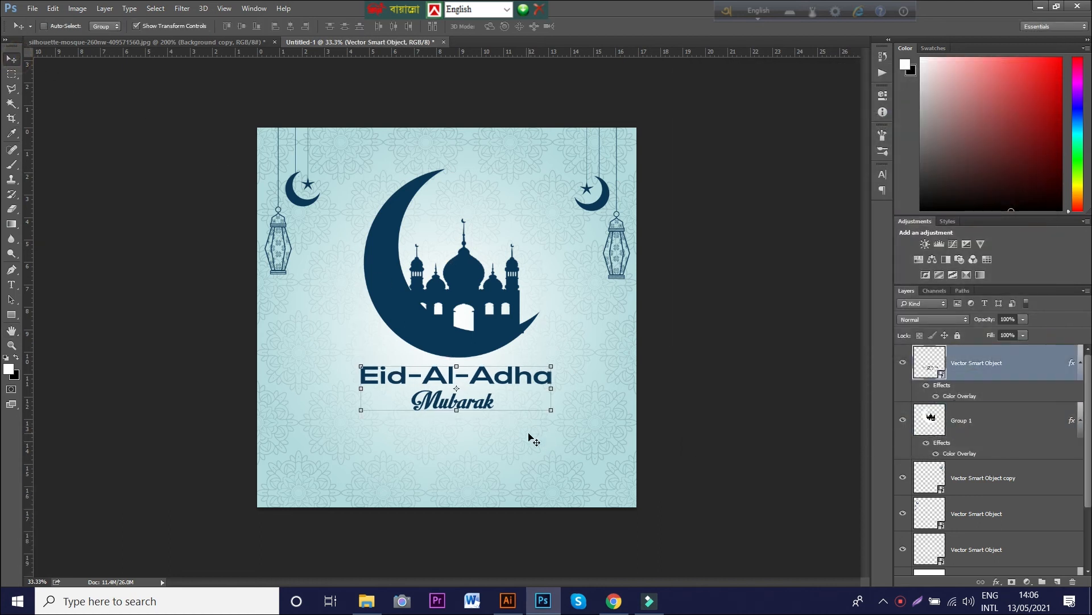
{"action": "key", "text": "Right"}
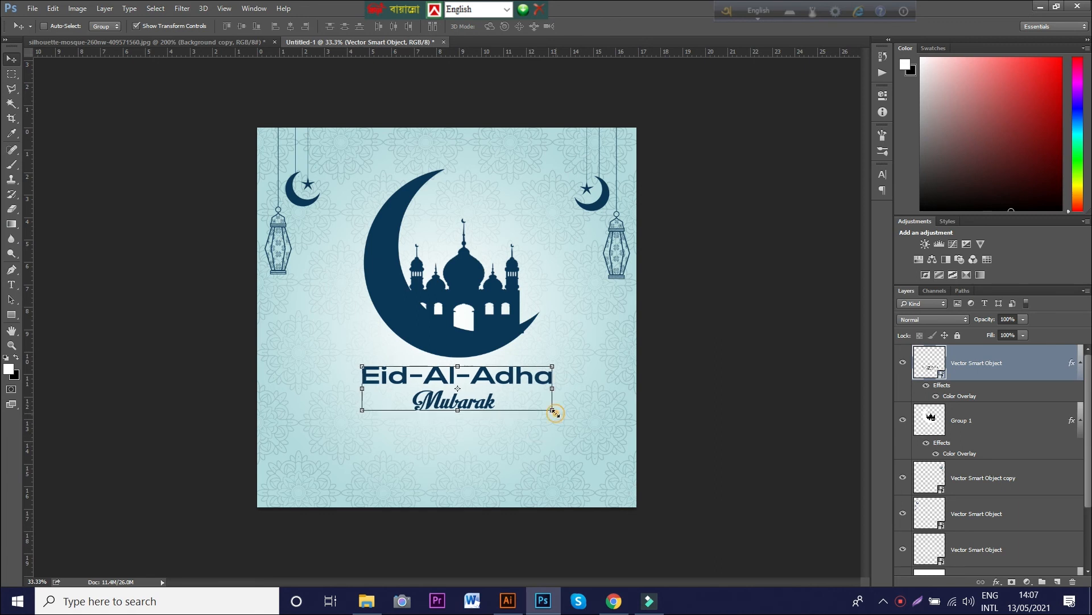
{"action": "left_click_drag", "start_coordinate": [555, 412], "coordinate": [572, 422]}
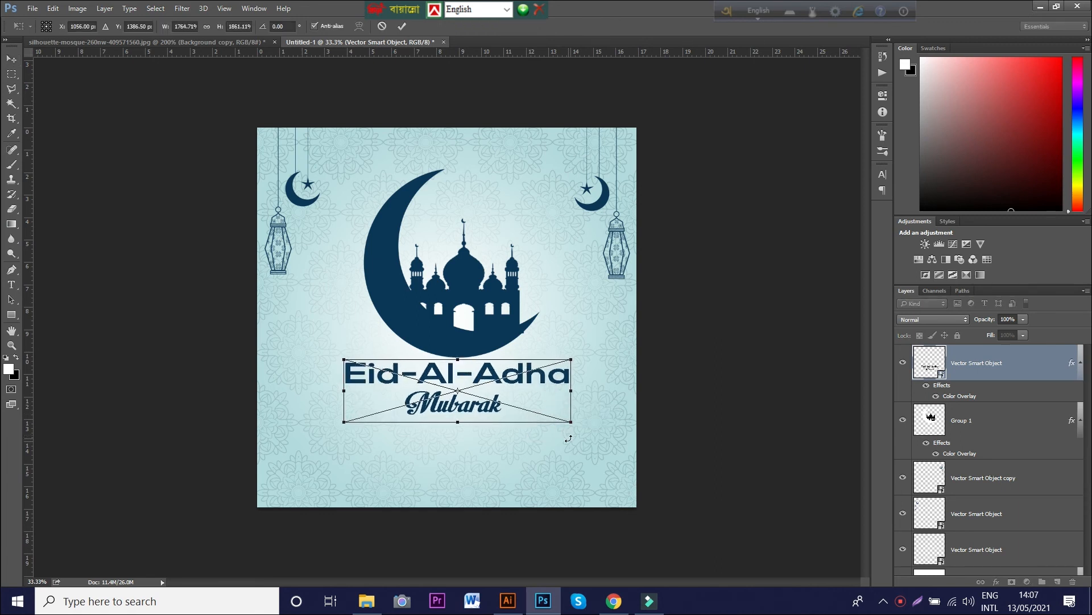
{"action": "key", "text": "Down"}
{"action": "key", "text": "Down"}
{"action": "key", "text": "Down"}
{"action": "key", "text": "Left"}
{"action": "key", "text": "Left"}
{"action": "key", "text": "Return"}
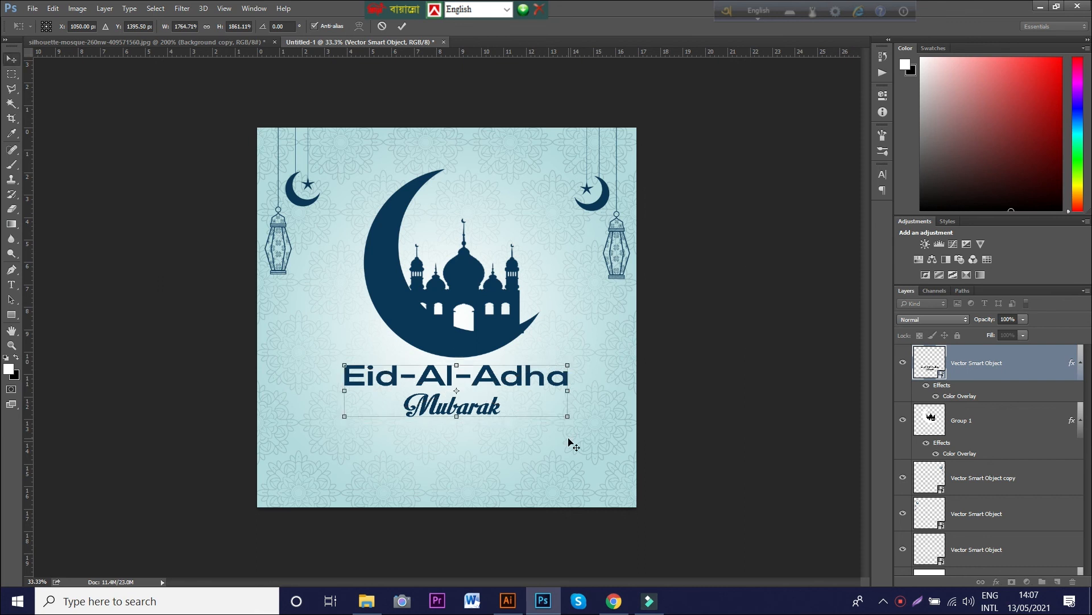